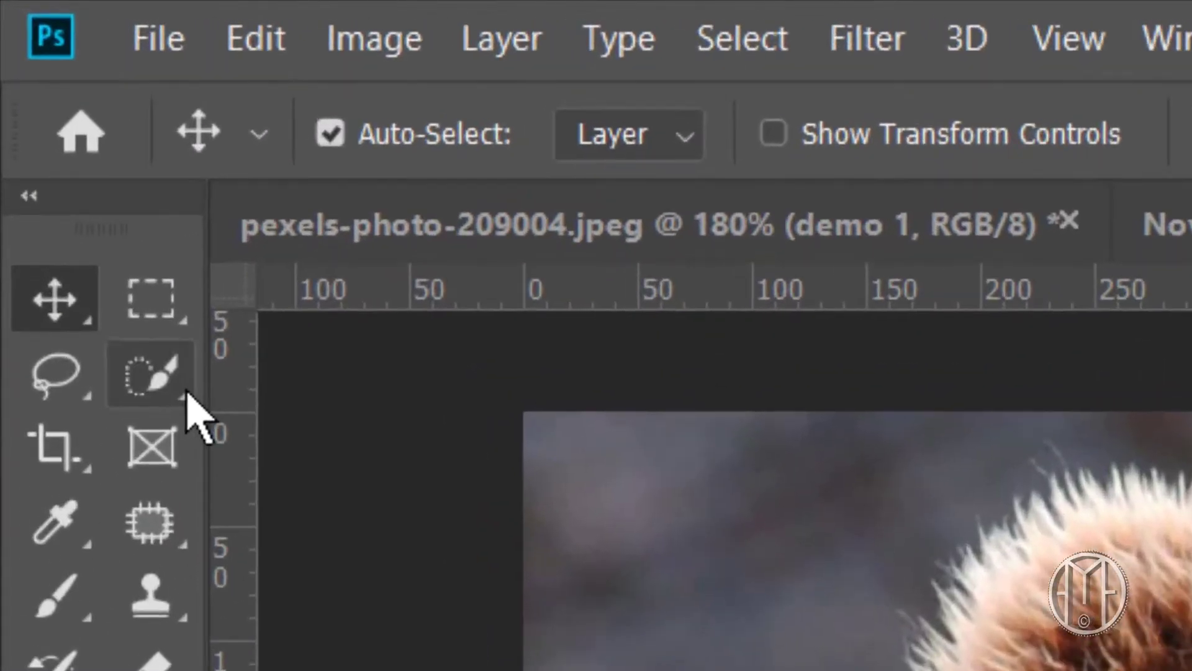
- Use the Quick Selection Tool to roughly select the bear's cheek, muzzle, chin and neck
left_click(152, 374)
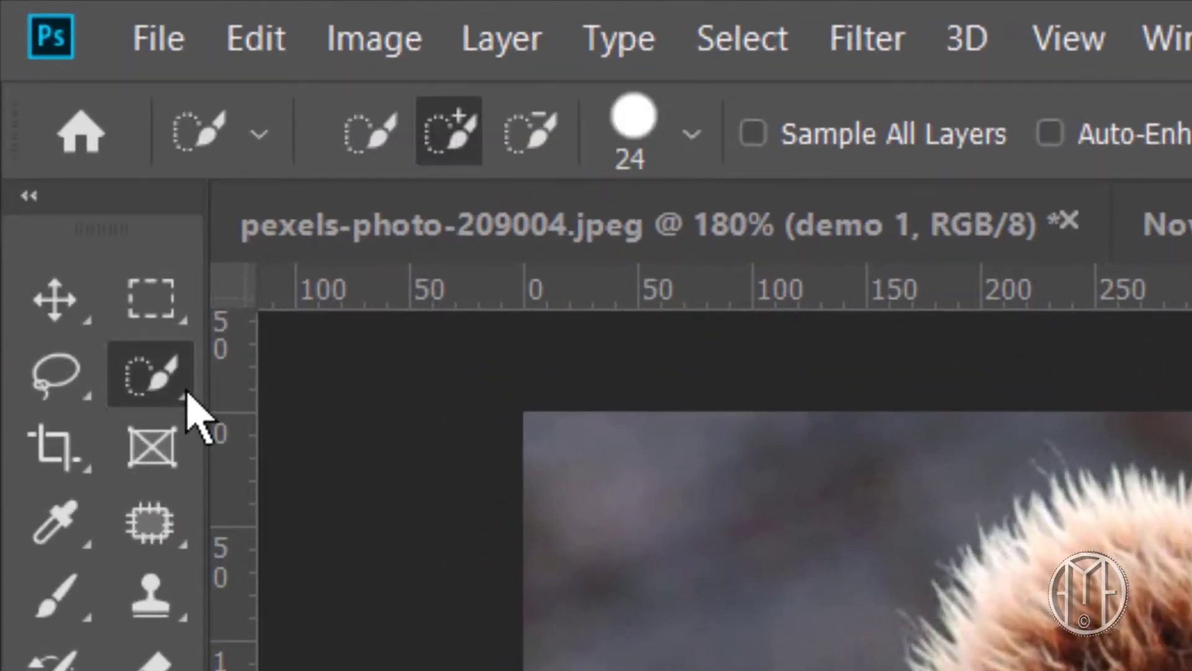
right_click(187, 393)
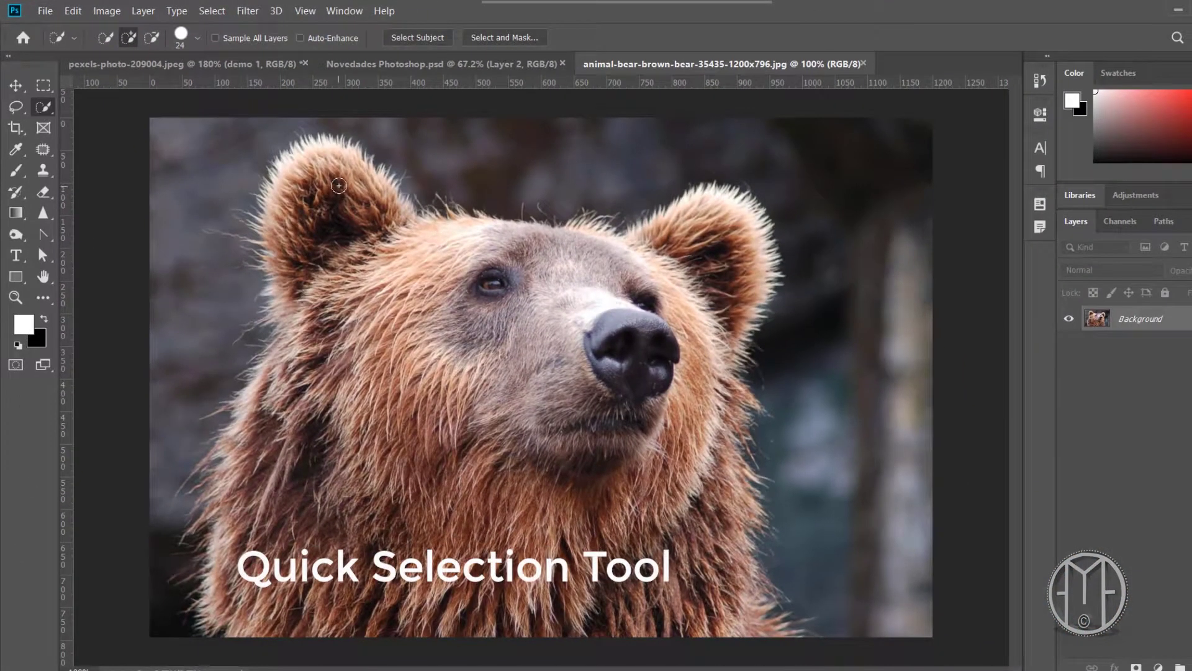
left_click_drag(558, 286, 340, 417)
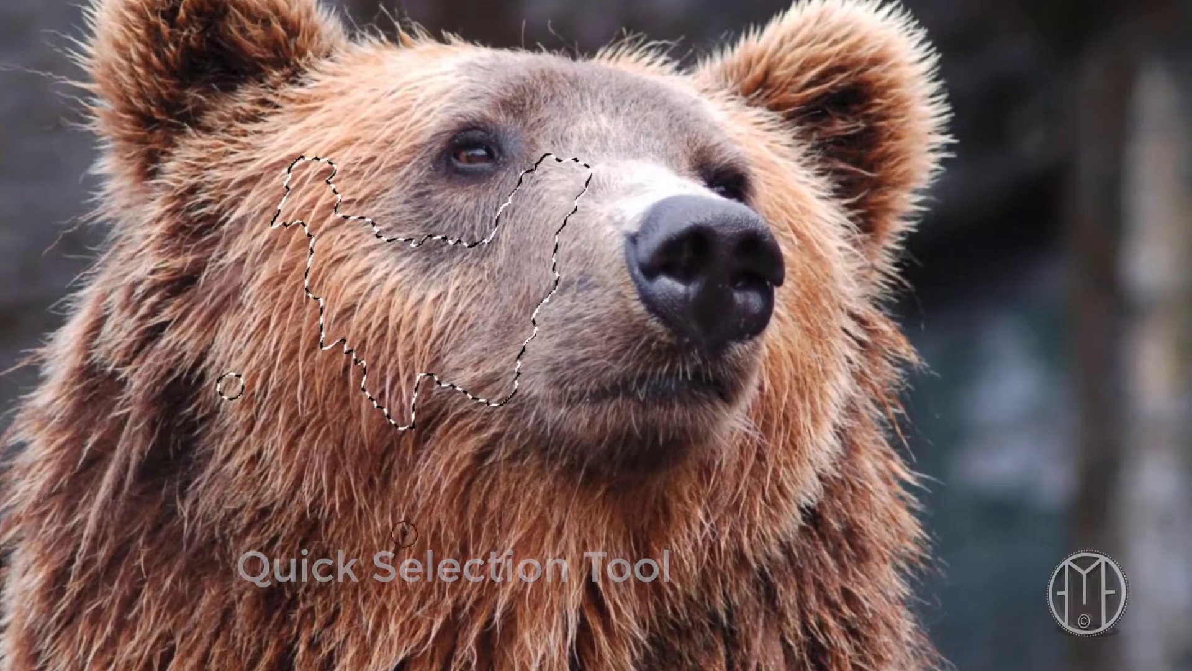
left_click_drag(234, 377, 378, 546)
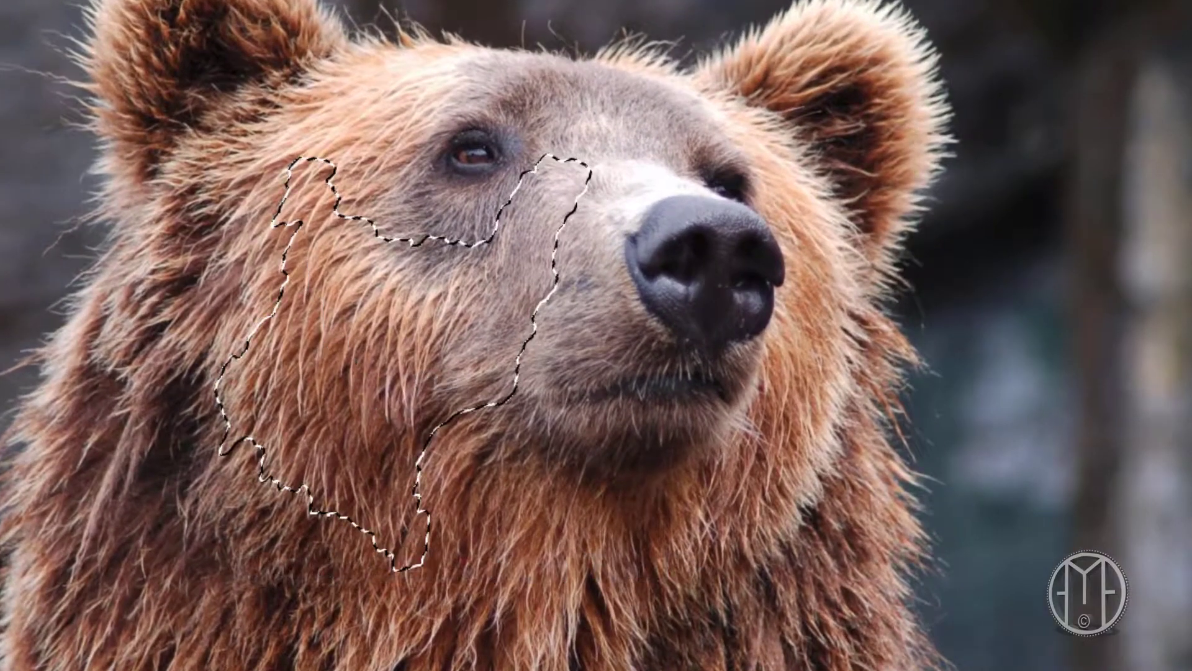
left_click_drag(644, 445, 599, 577)
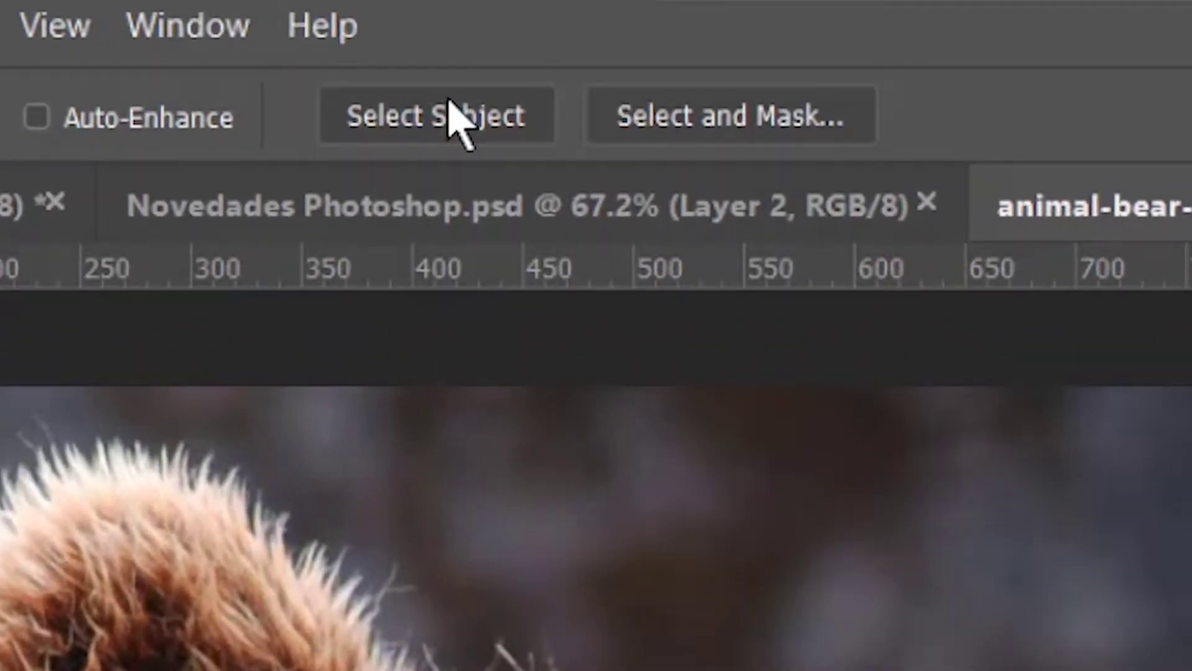
- Replace the rough patches with a Select Subject selection of the whole bear
left_click(448, 104)
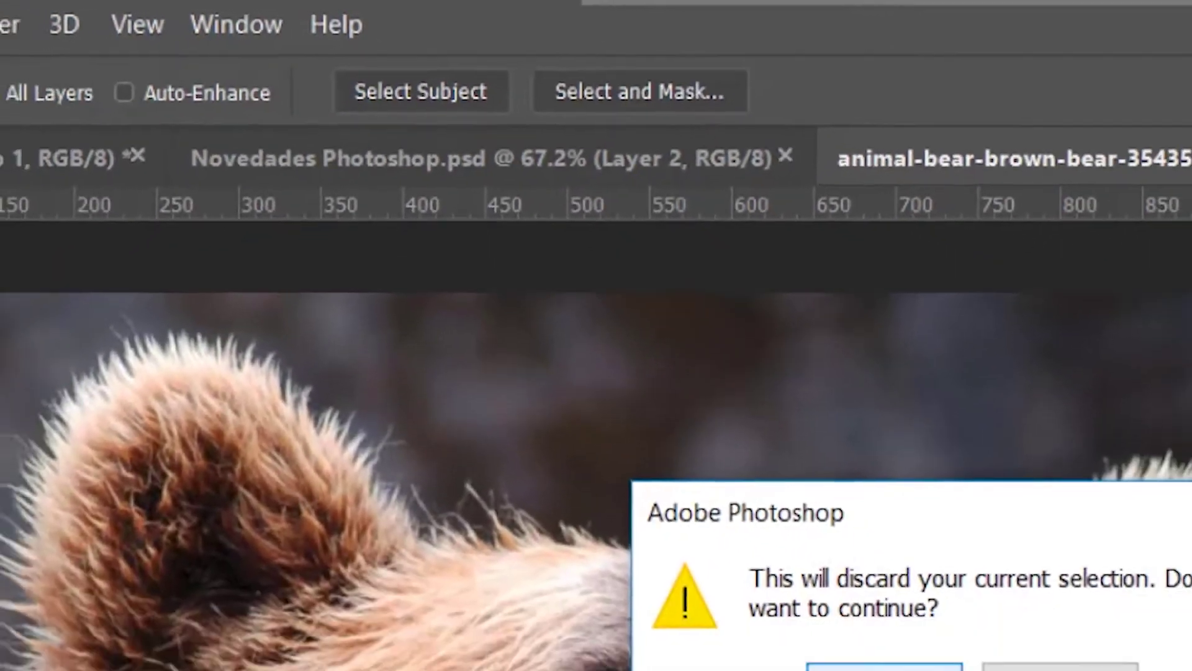
left_click(793, 548)
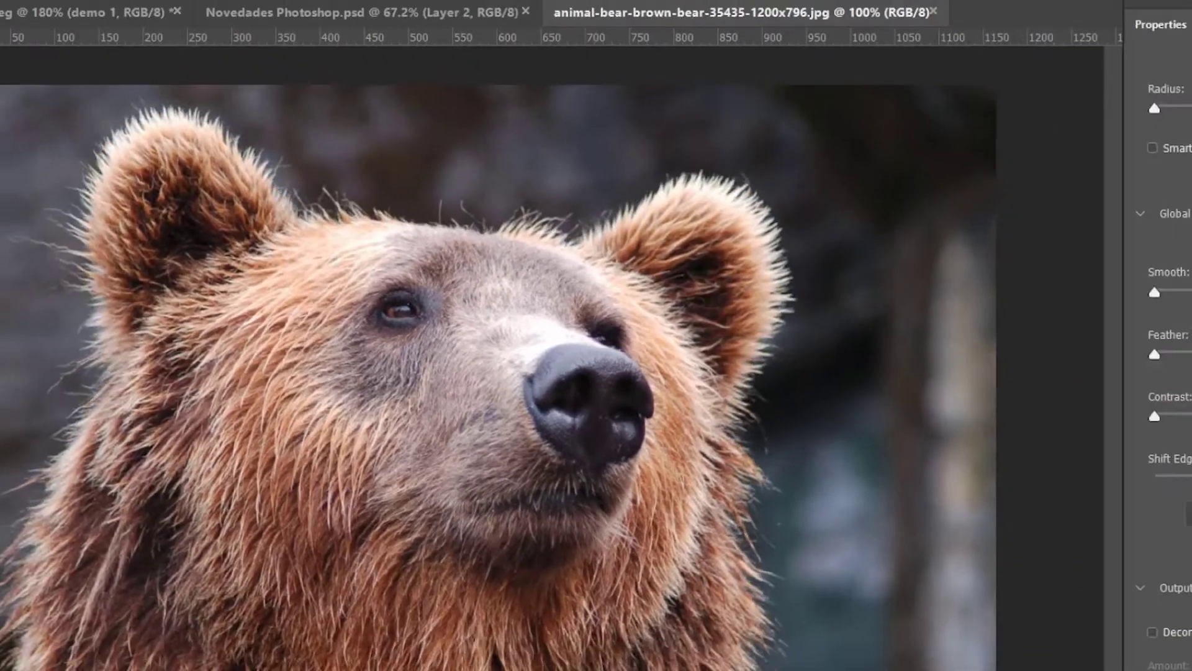
- In Select and Mask, refine the fur edges on the head, left side and left ear
key("o")
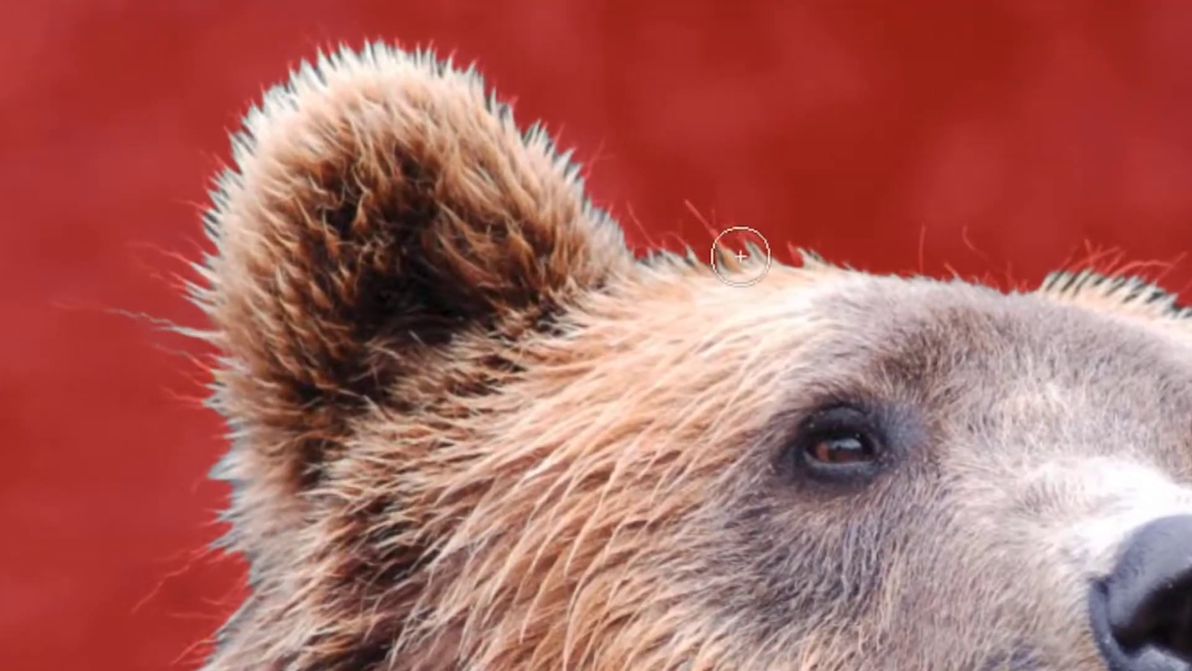
left_click_drag(751, 290, 639, 234)
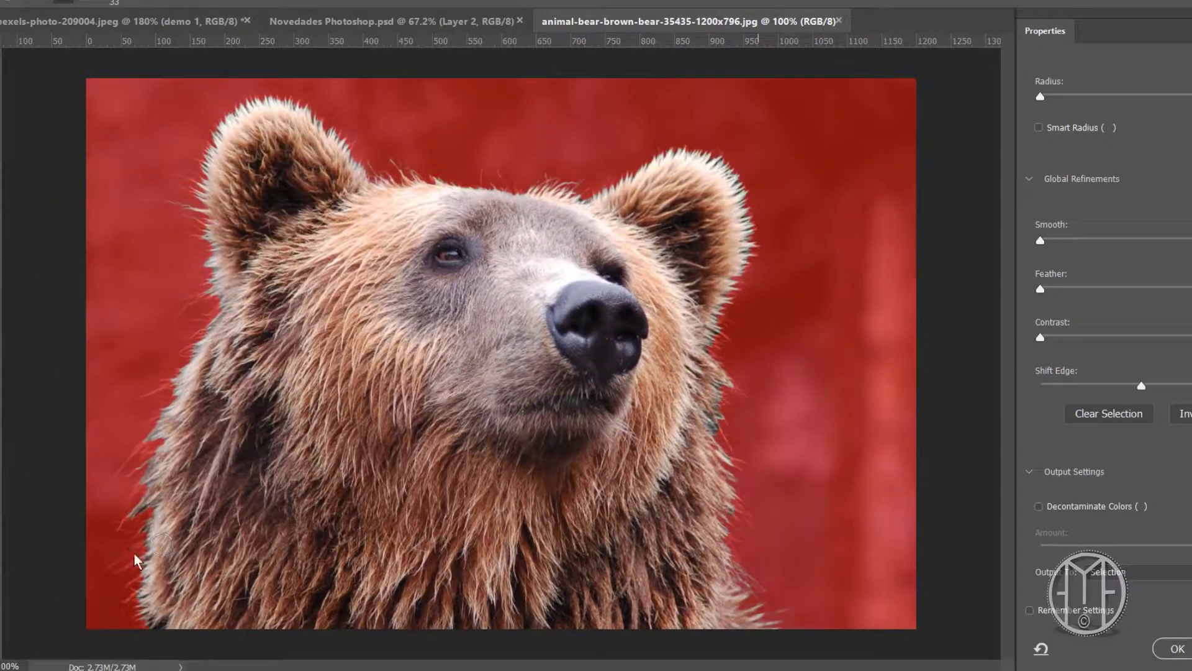
left_click_drag(161, 456, 179, 423)
left_click_drag(226, 280, 189, 185)
left_click_drag(141, 598, 159, 577)
- Output the refined selection to a layer mask and apply it
left_click(1136, 571)
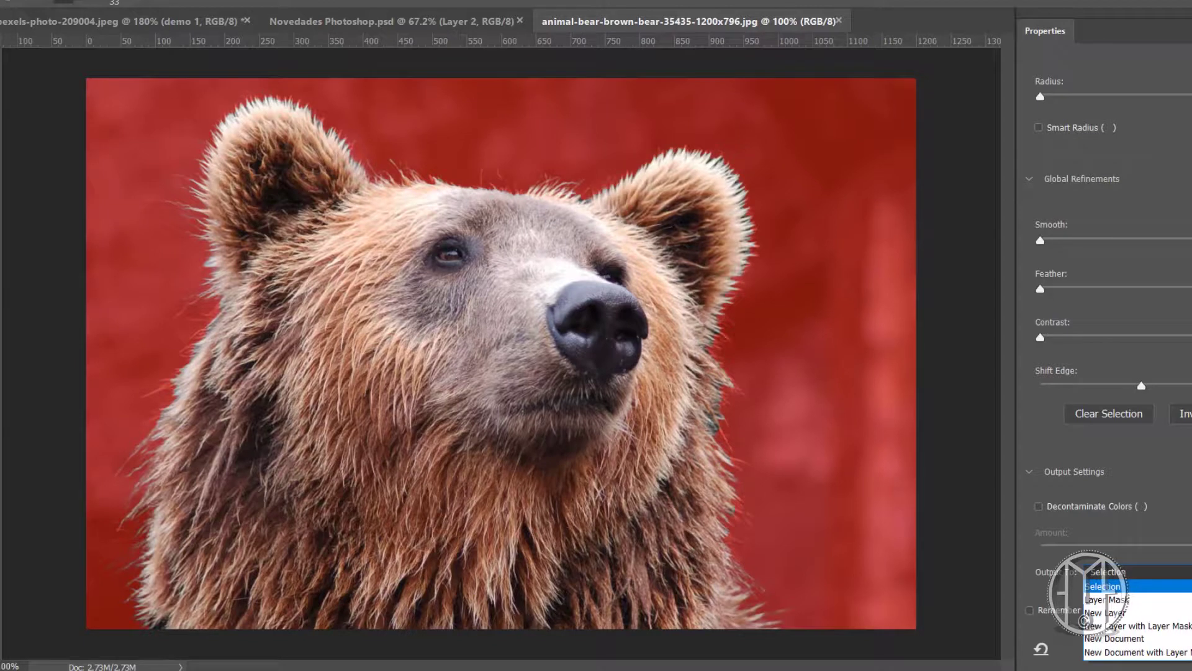
left_click(1157, 599)
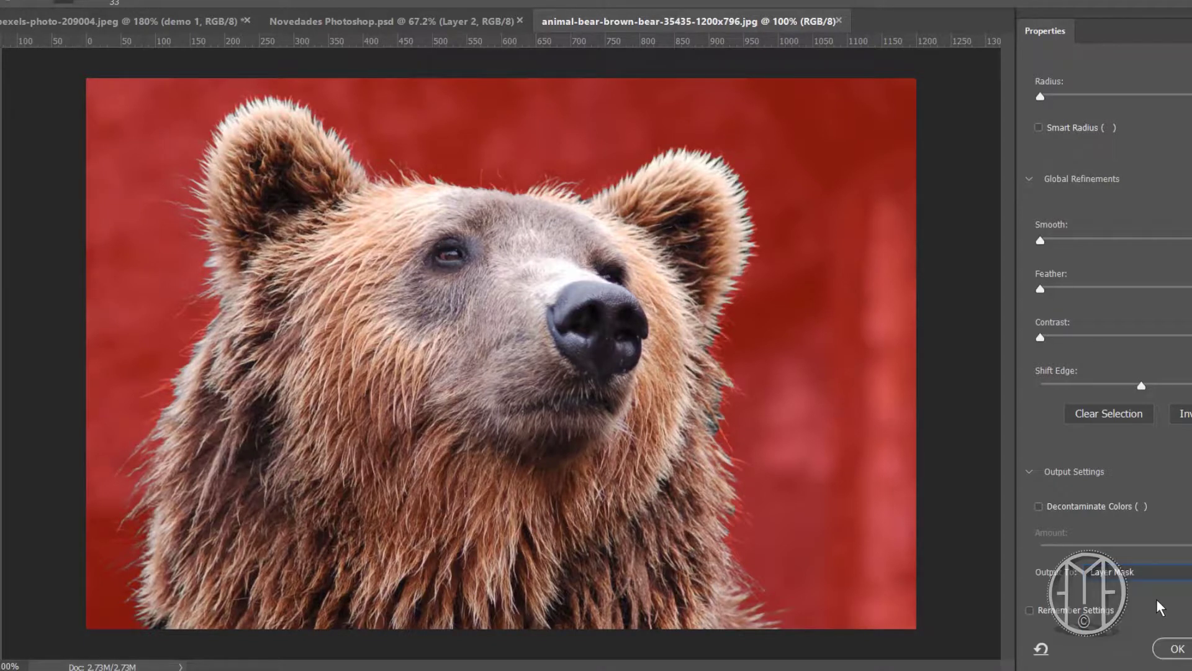
left_click(1177, 648)
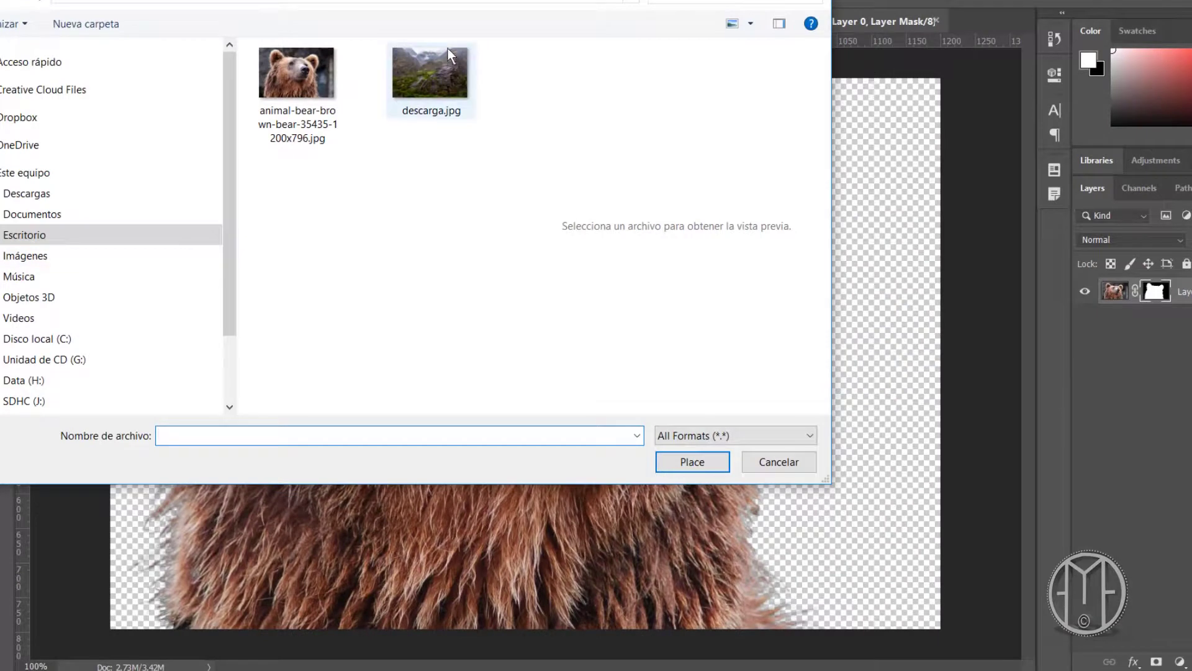
- Place descarga.jpg scaled to fill the canvas, with its layer below the bear
double_click(443, 62)
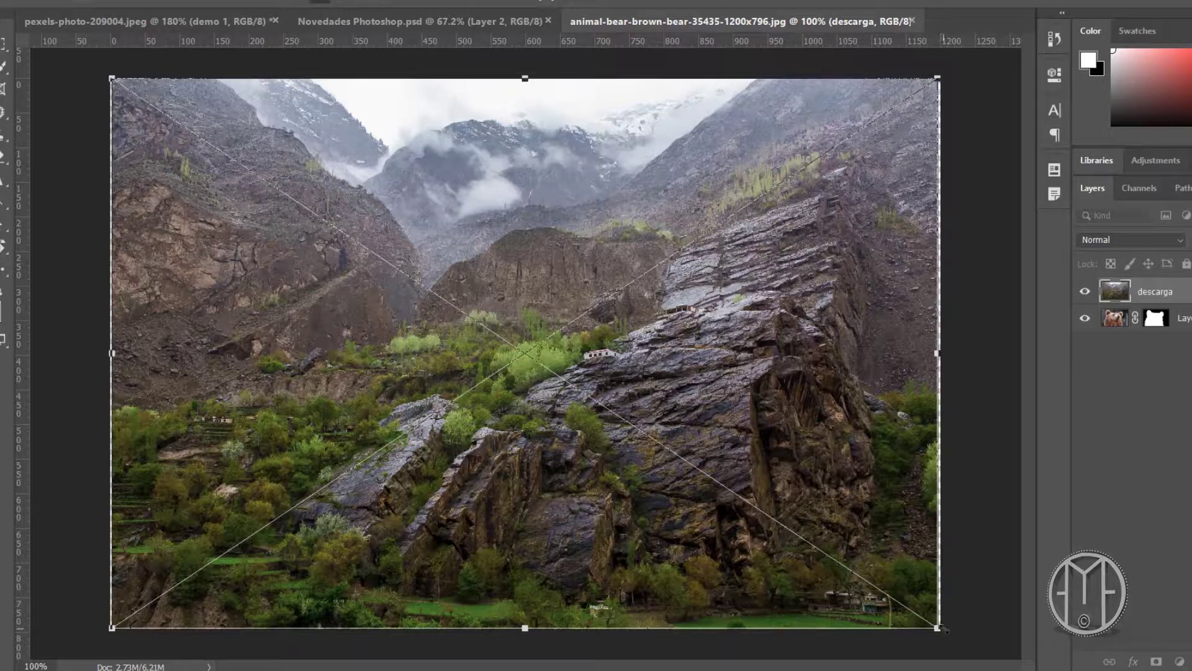
left_click_drag(938, 629, 956, 636)
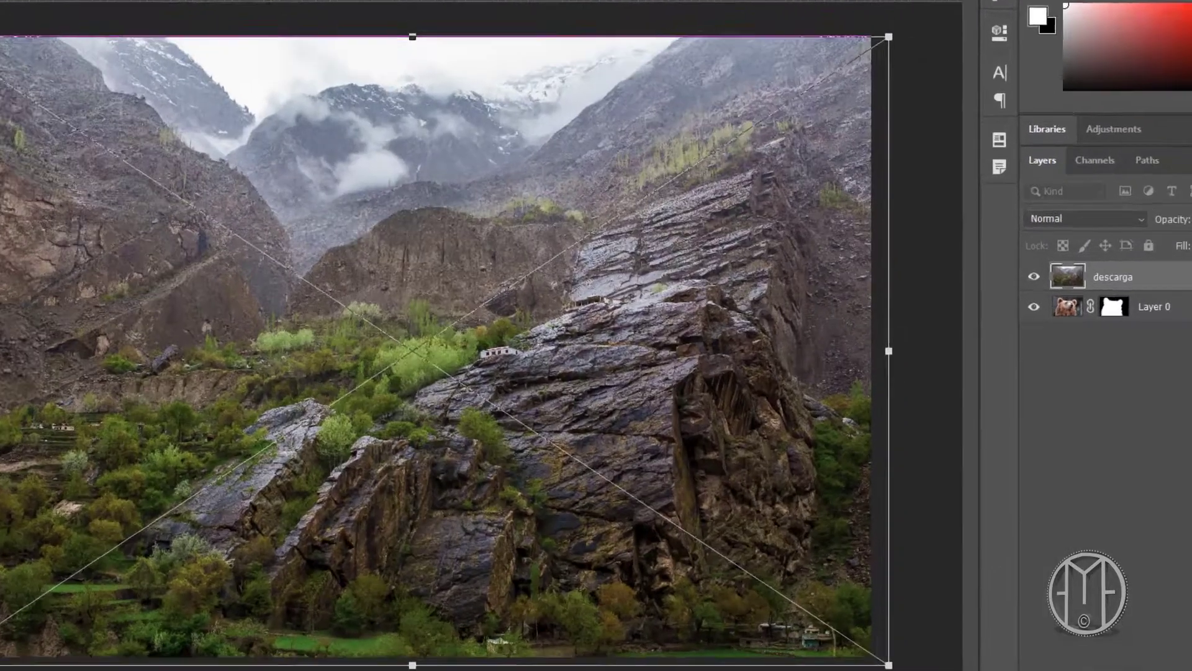
key("Return")
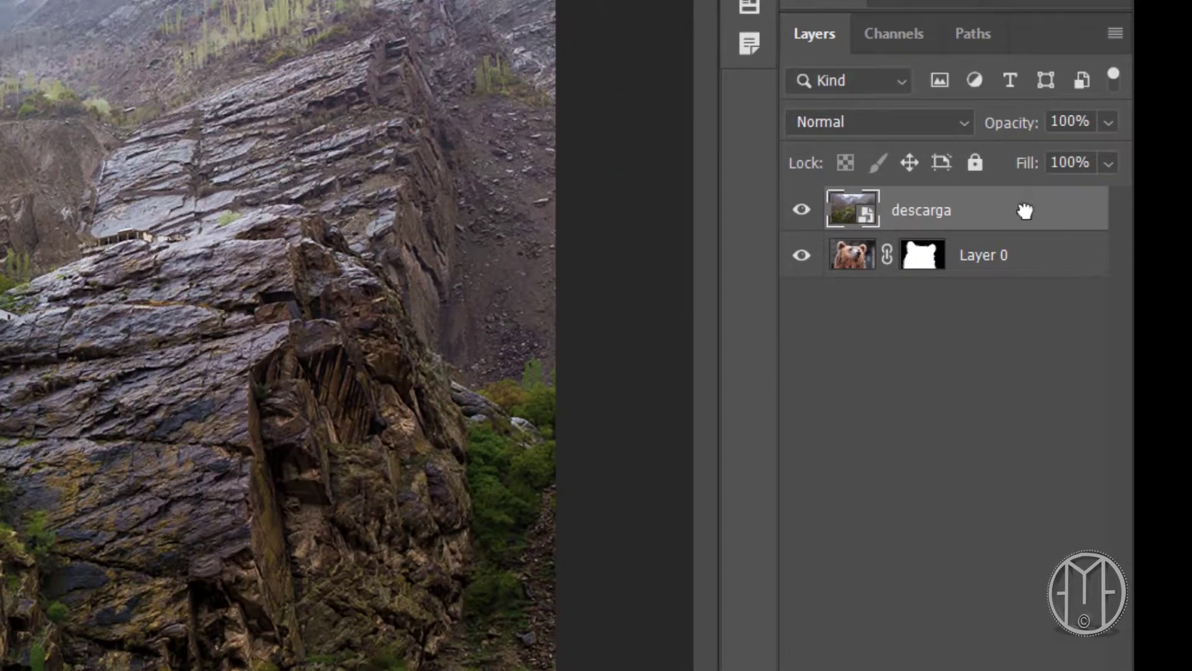
left_click_drag(1024, 211, 1024, 316)
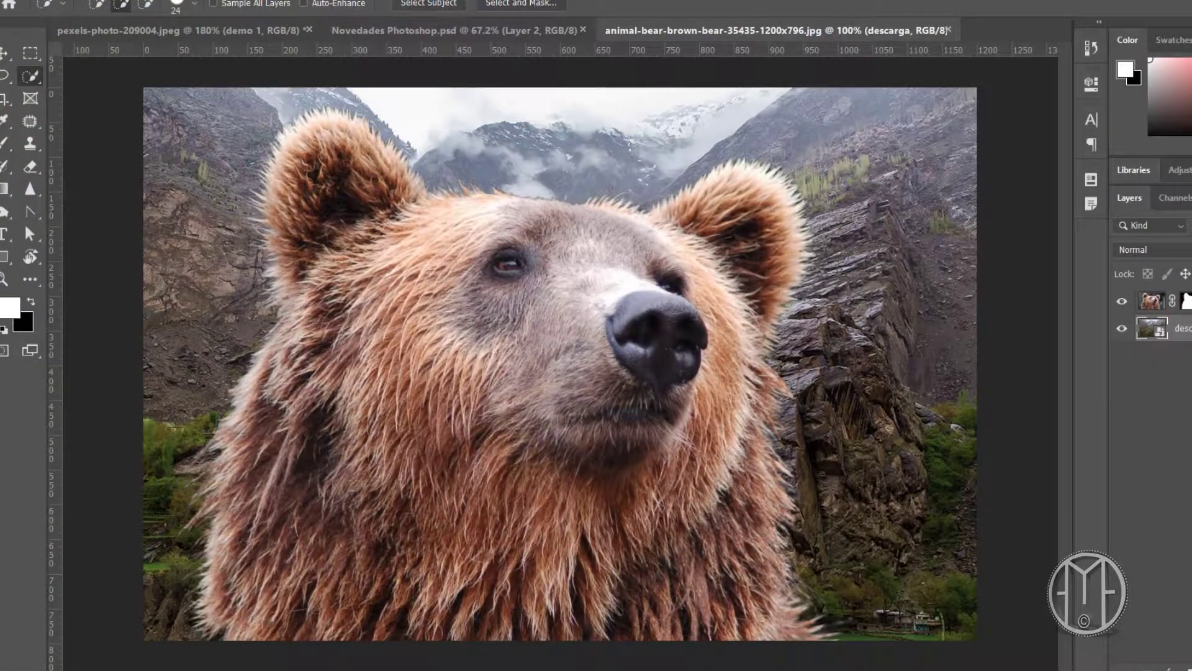
- Apply a 4.1 px Gaussian Blur to the mountain backdrop
left_click(242, 1)
mouse_move(522, 171)
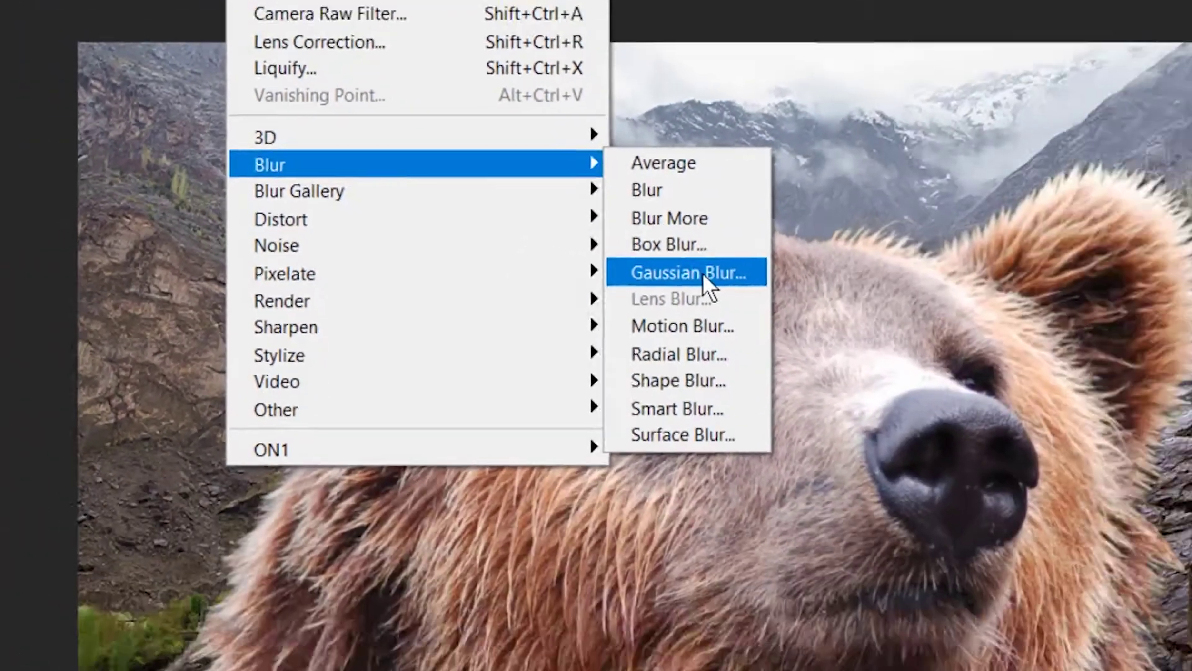
left_click(510, 223)
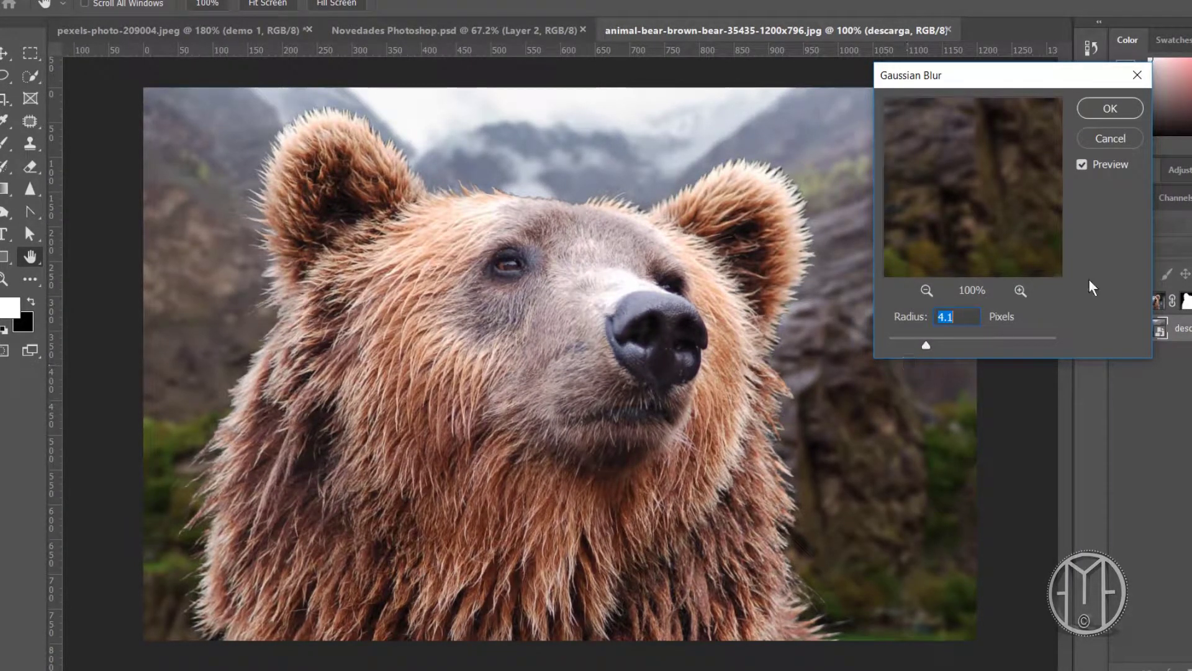
left_click(1110, 108)
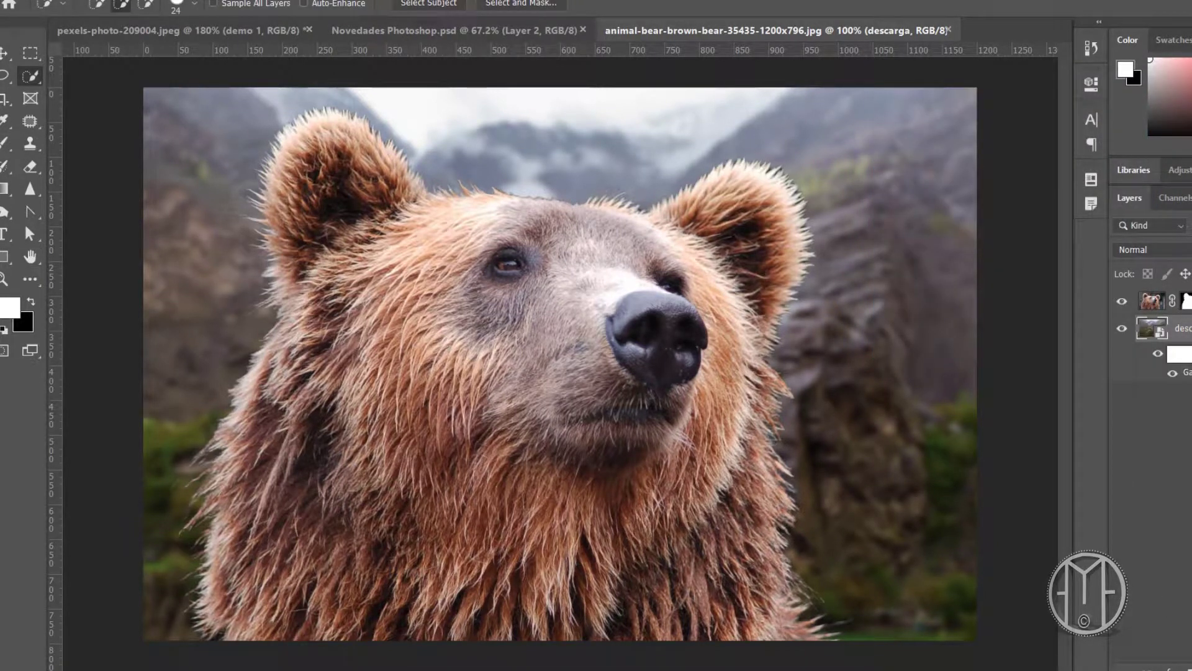
- Review the History panel, restore all edits through the blur, and target the bear's mask
left_click(1094, 44)
left_click(937, 93)
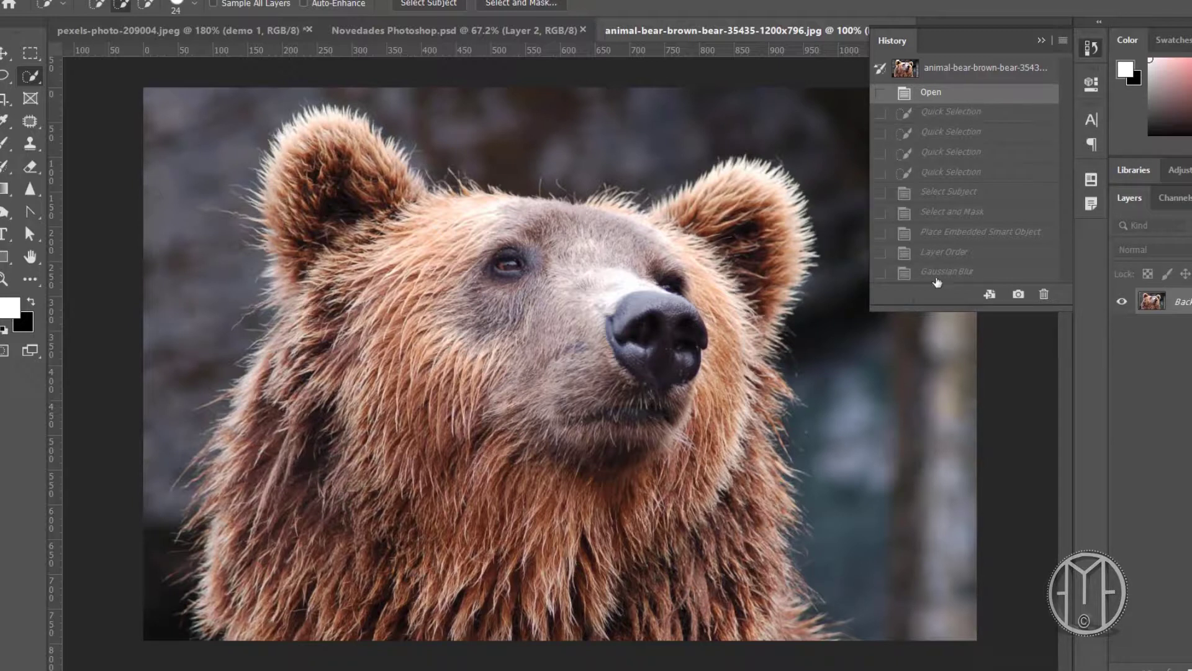
left_click(936, 272)
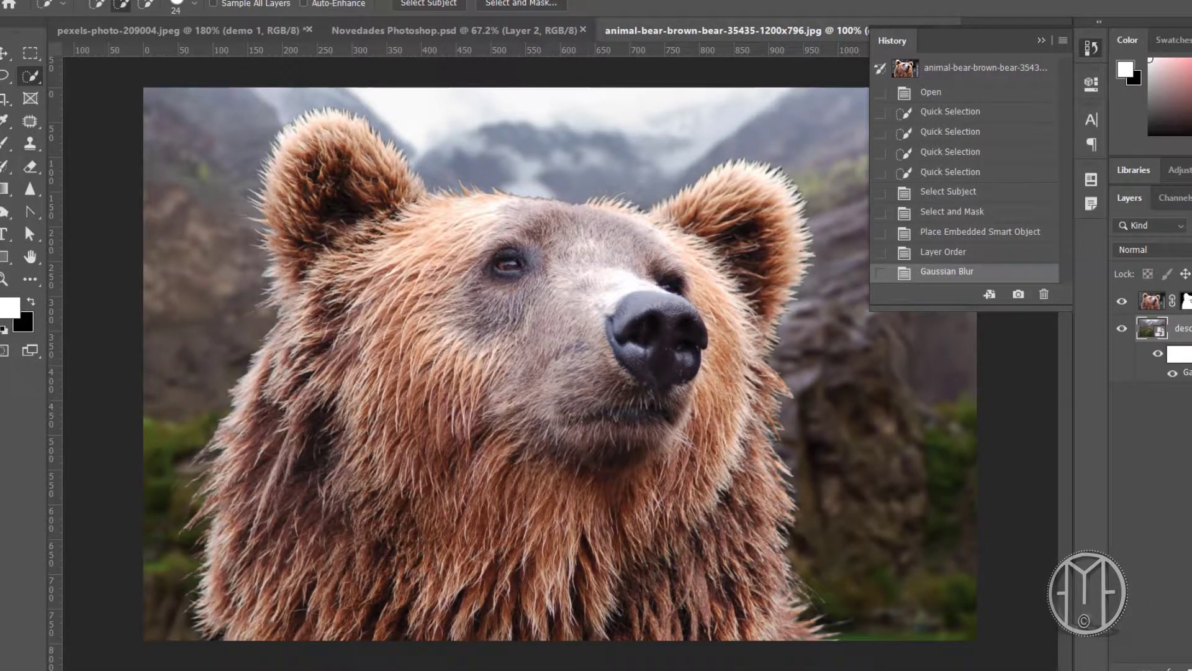
left_click(1186, 301)
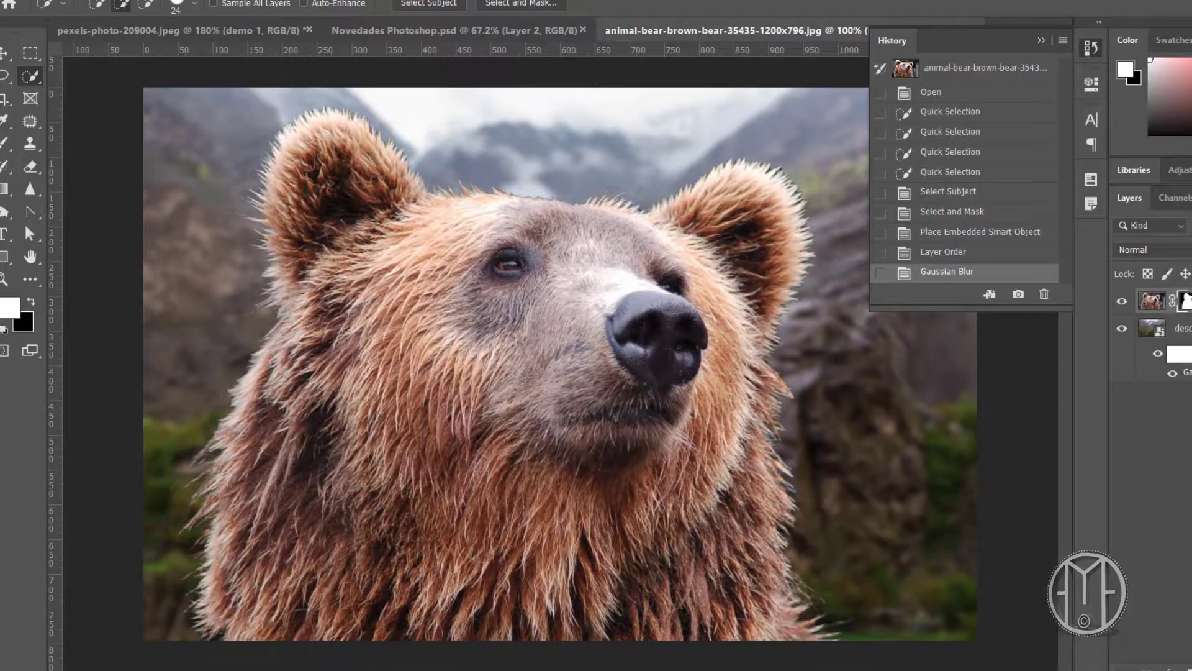
scroll(548, 136, "up", 2)
scroll(544, 149, "up", 2)
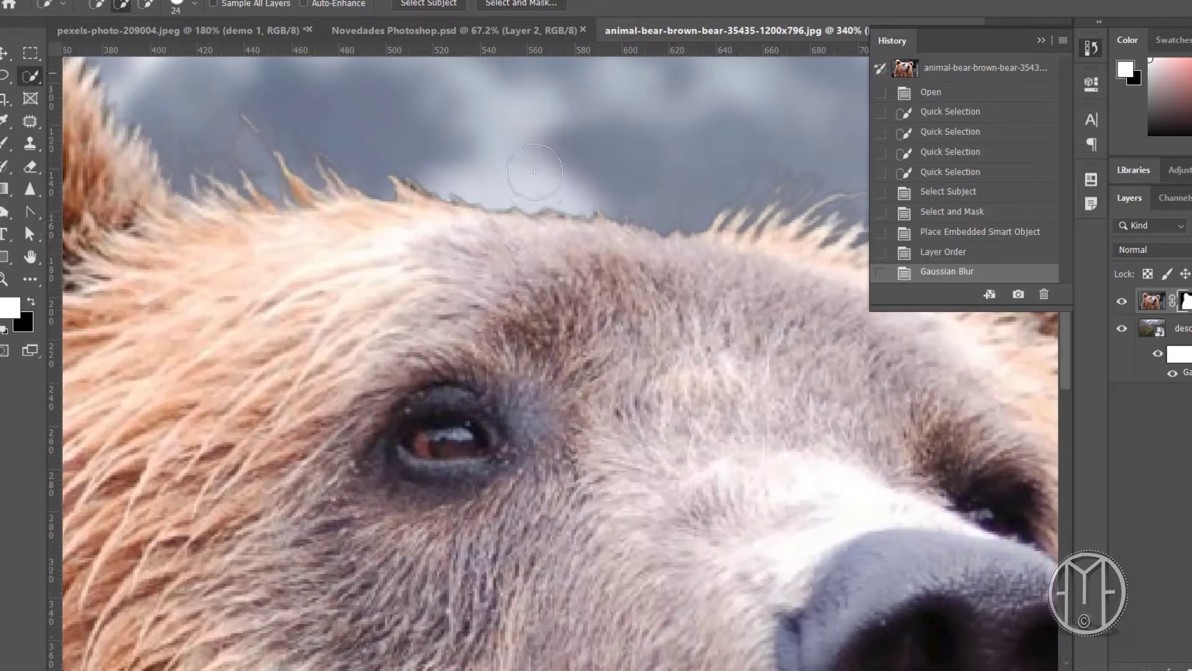
- Set up the Brush tool with black paint at 30% opacity
scroll(534, 168, "up", 2)
scroll(535, 168, "up", 1)
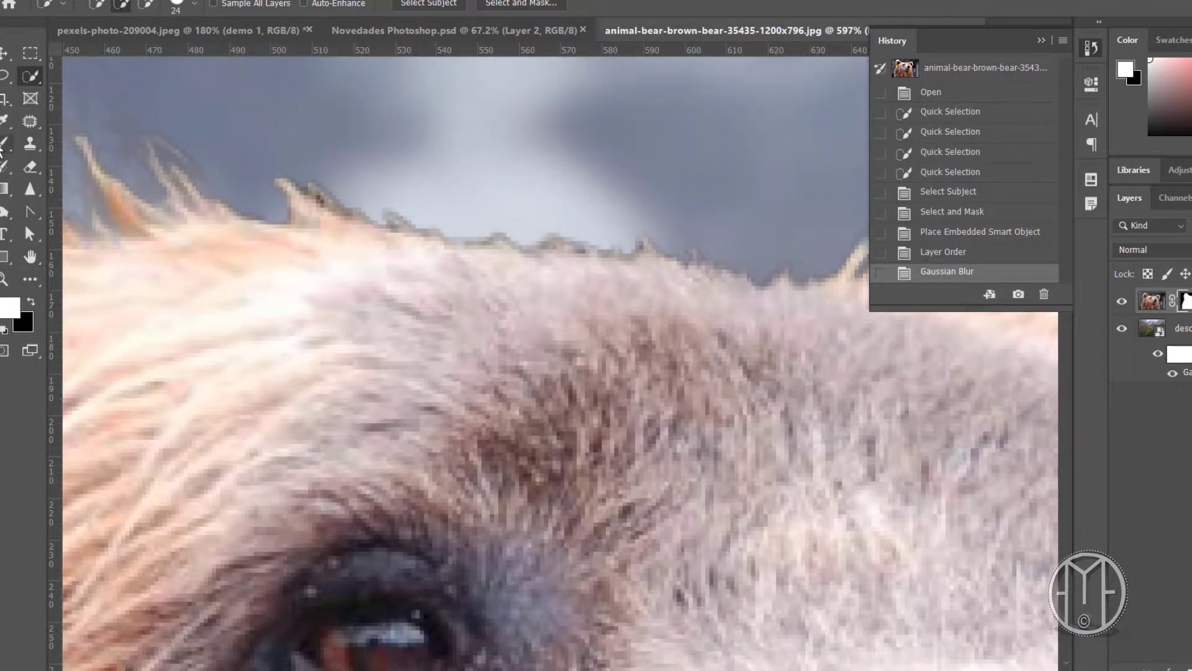
left_click(3, 145)
key("x")
left_click(383, 5)
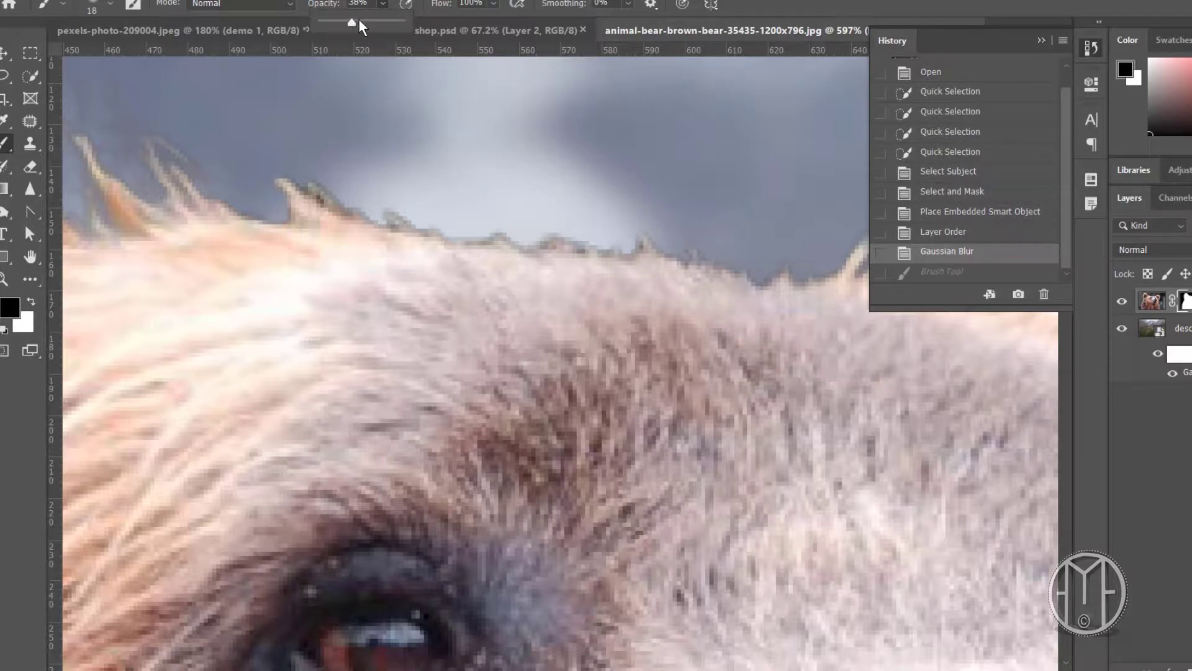
left_click(525, 204)
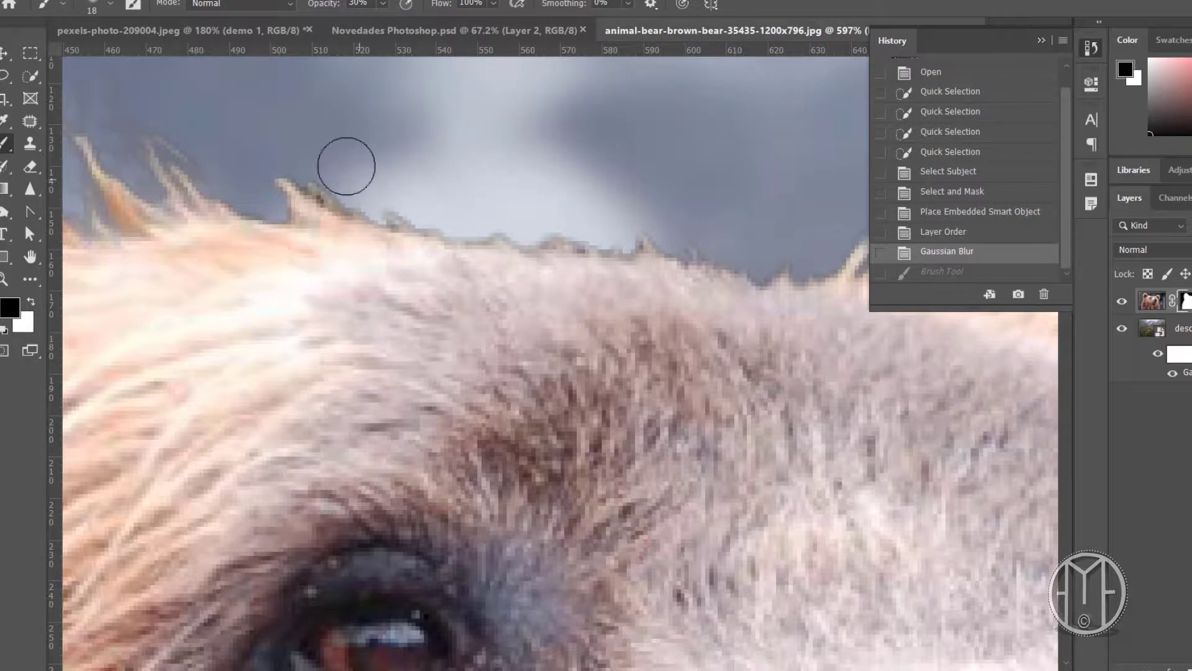
- Paint on the mask along the bear's forehead fur edge
mouse_move(306, 158)
left_mouse_down()
mouse_move(253, 193)
mouse_move(229, 171)
left_mouse_up()
mouse_move(672, 224)
left_mouse_down()
mouse_move(607, 199)
mouse_move(428, 222)
mouse_move(394, 213)
mouse_move(372, 188)
left_mouse_up()
left_click(780, 266)
mouse_move(780, 267)
left_mouse_down()
mouse_move(680, 254)
mouse_move(645, 218)
left_mouse_up()
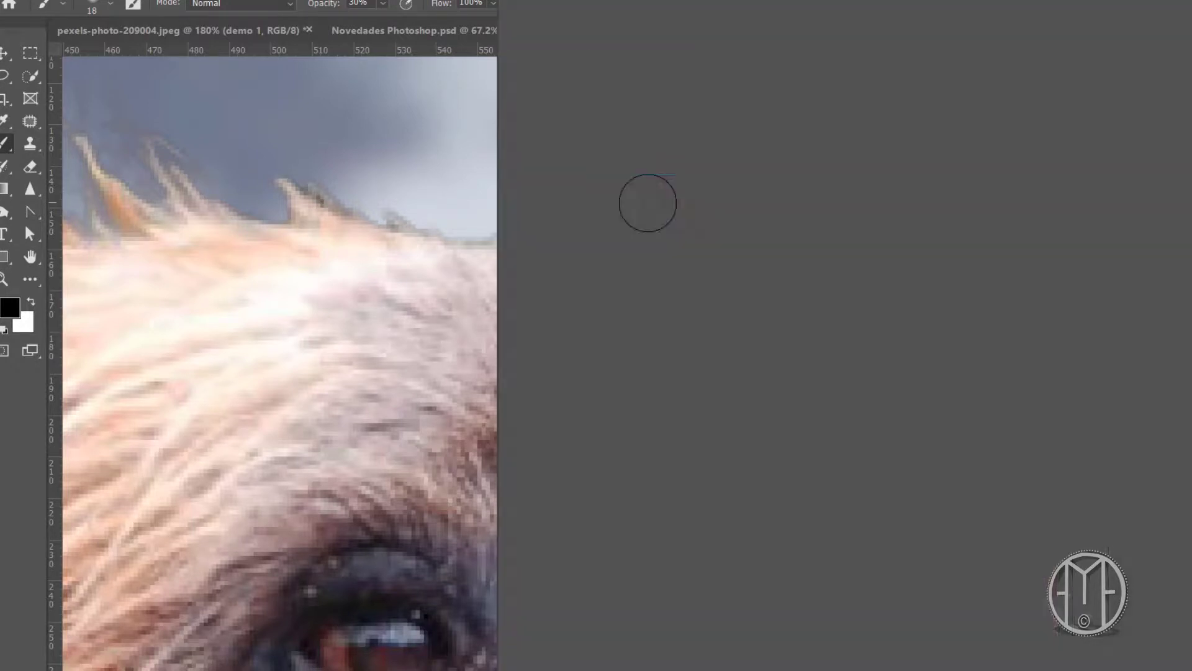
- Shrink the brush to 1 px and add thin strokes along the fur edge
right_click(646, 203)
left_click_drag(590, 9, 581, 8)
key("Return")
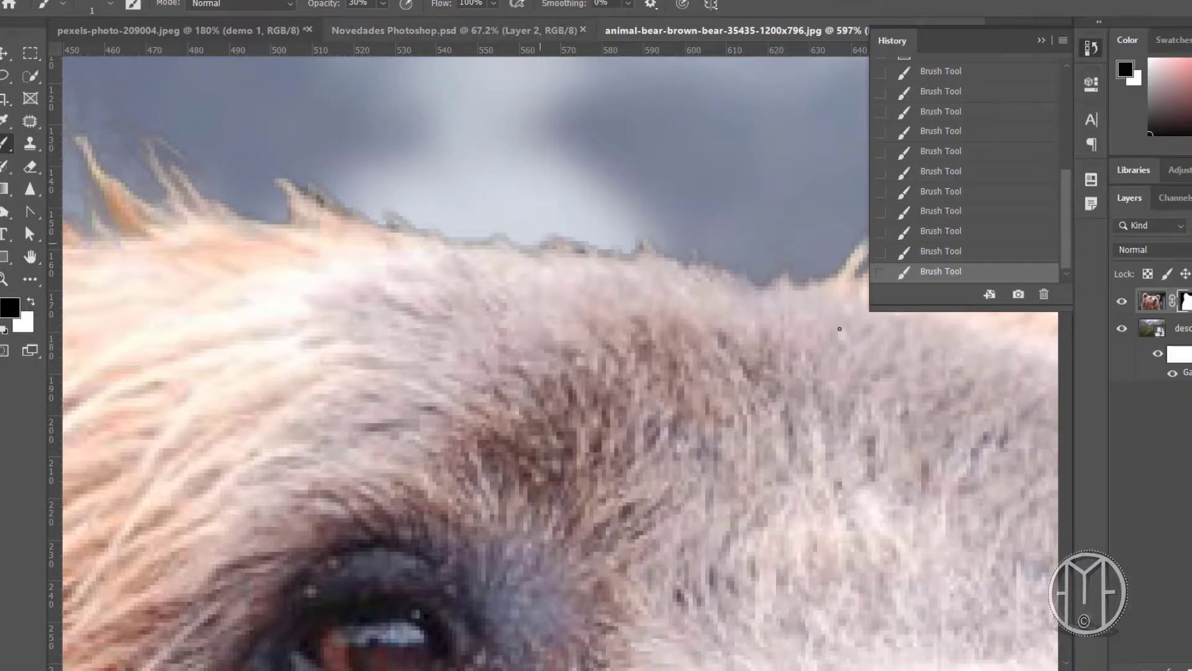
left_click_drag(695, 273, 680, 263)
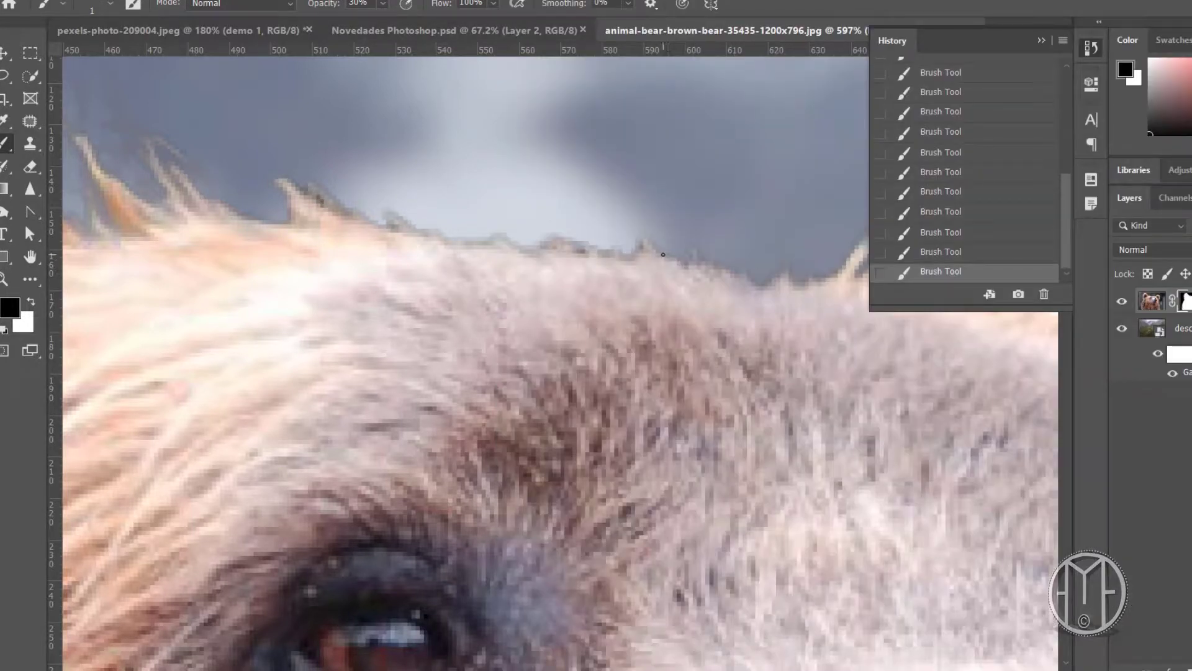
mouse_move(605, 254)
left_mouse_down()
mouse_move(439, 218)
mouse_move(393, 227)
left_mouse_up()
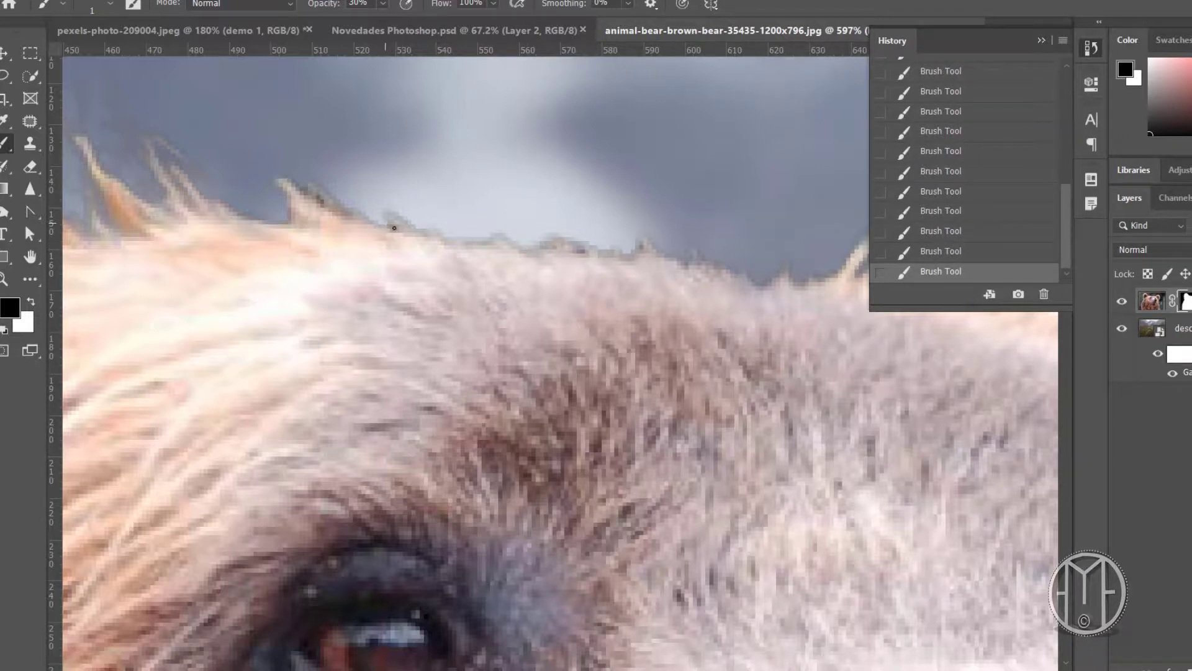
scroll(559, 280, "down", 6)
scroll(607, 336, "down", 3)
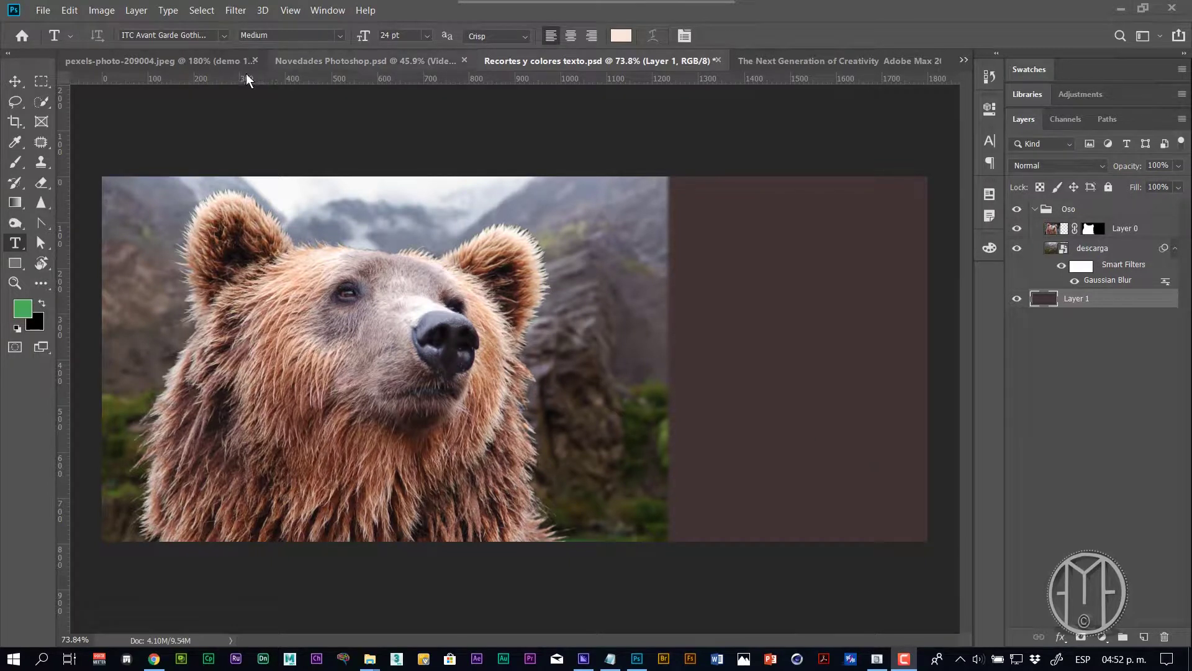
- Add the 50 pt title 'Parques Naturales Nacionales' in a text box on the dark panel
left_click(15, 244)
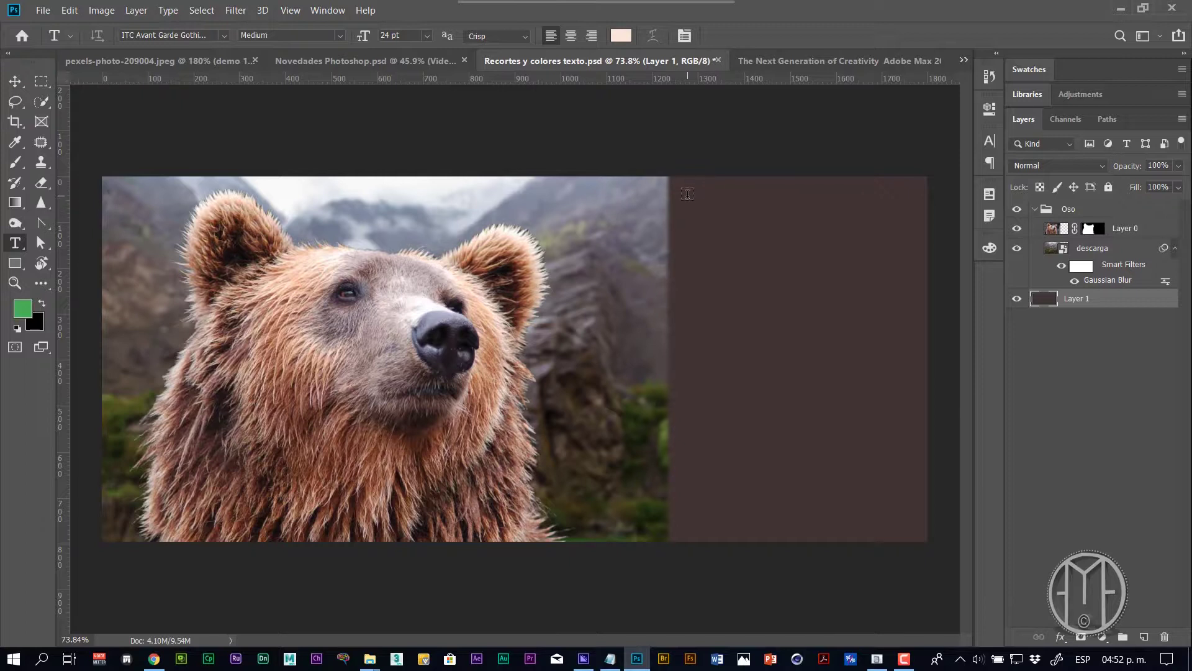
left_click_drag(691, 206, 896, 324)
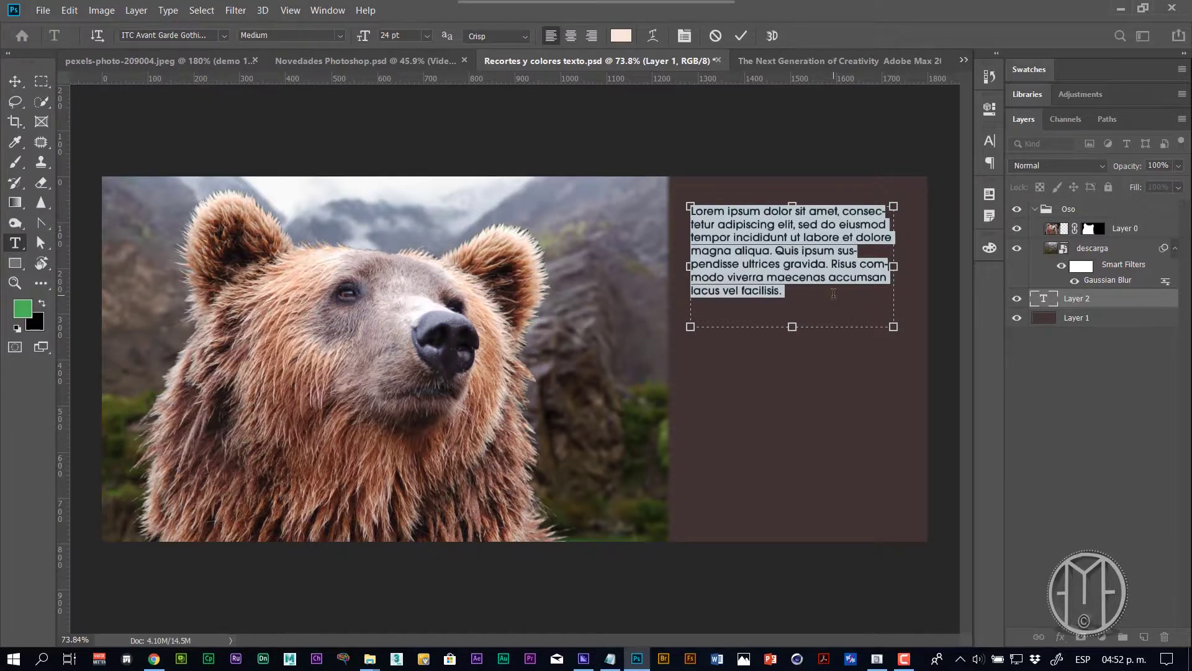
type("Parques Naturales Nacionales")
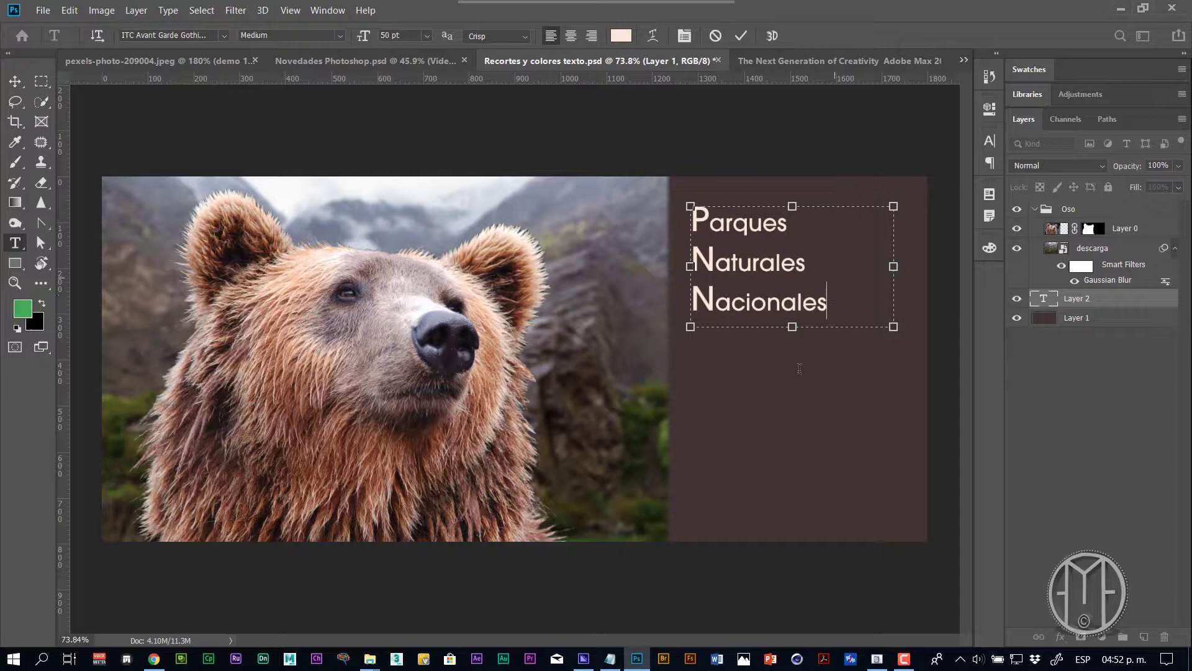
left_click(1141, 317)
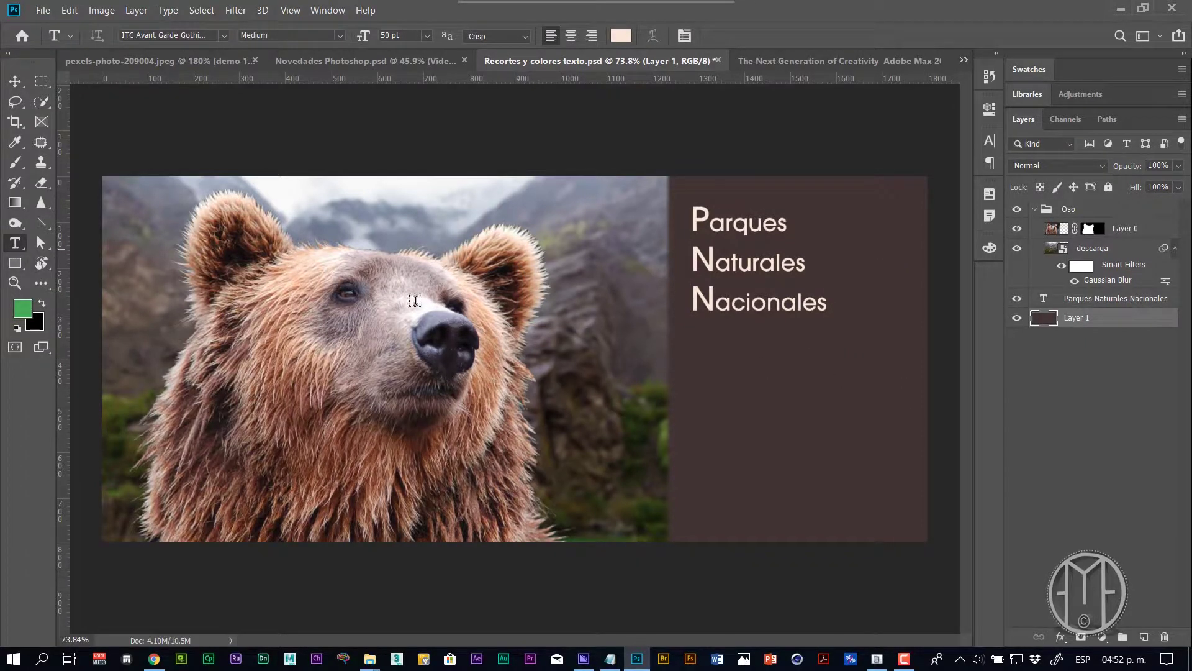
- Add a 24 pt lorem ipsum paragraph in a widened text box below the title
left_click_drag(693, 346, 895, 417)
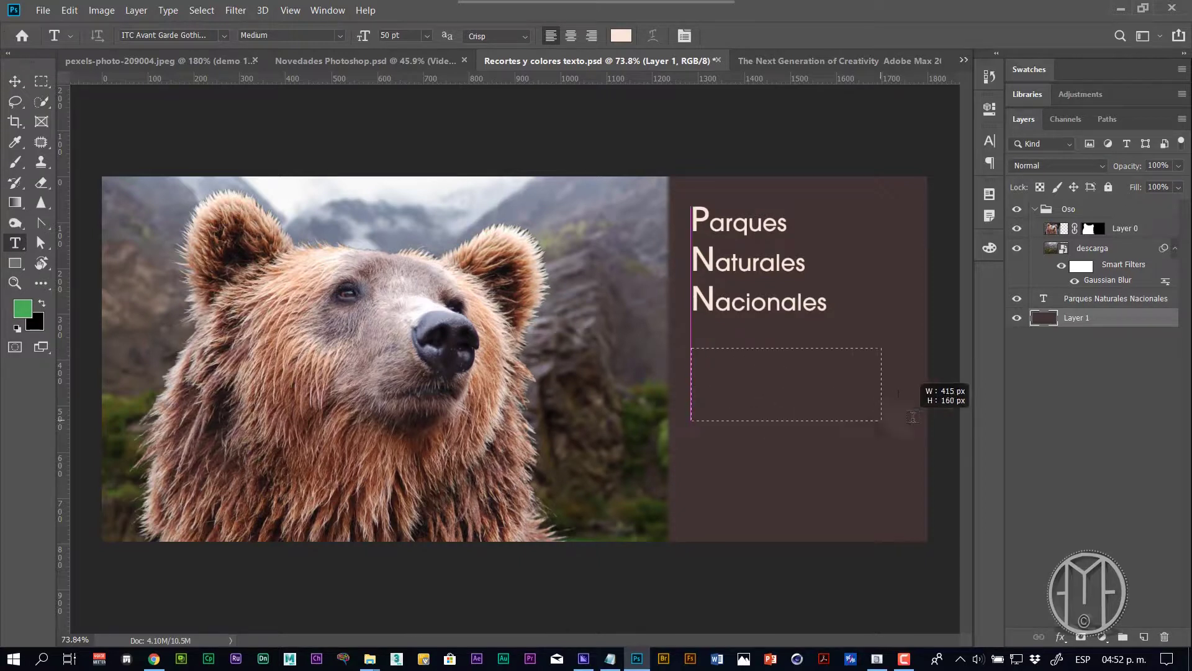
left_click(427, 35)
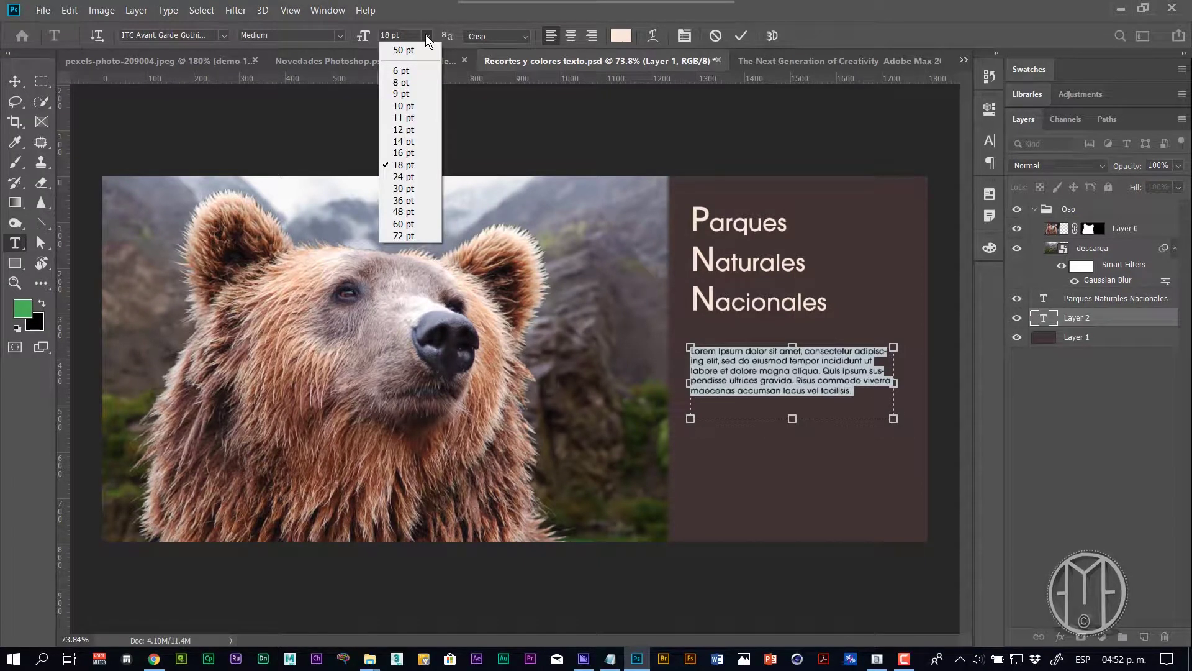
left_click(408, 176)
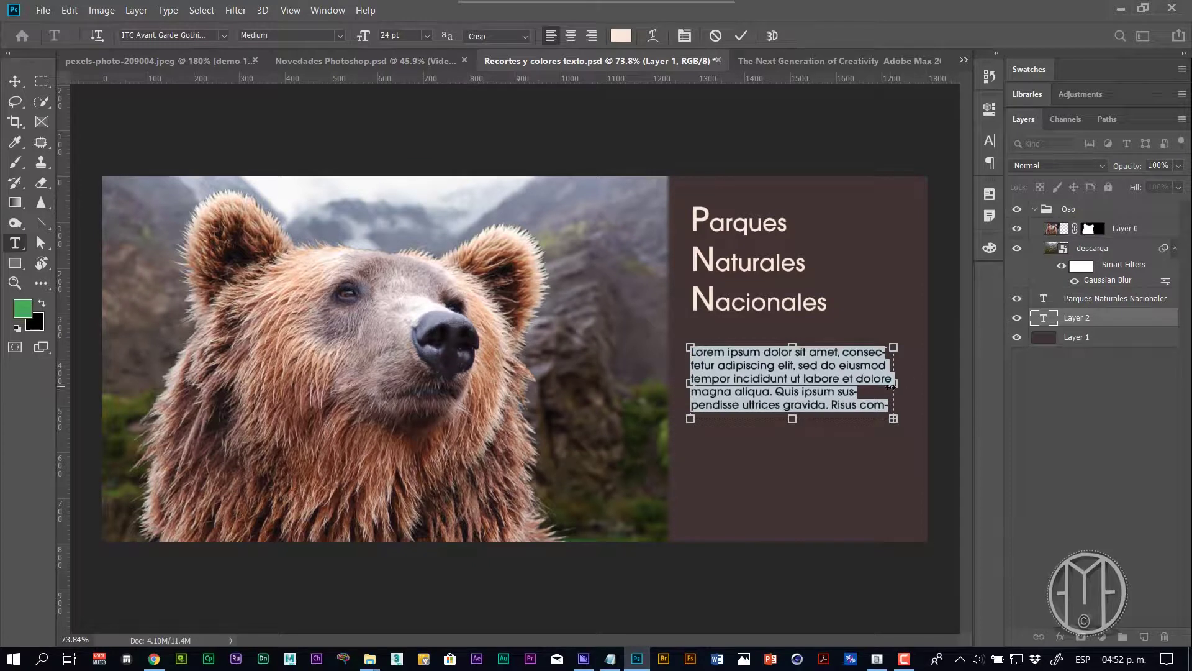
left_click_drag(894, 383, 902, 383)
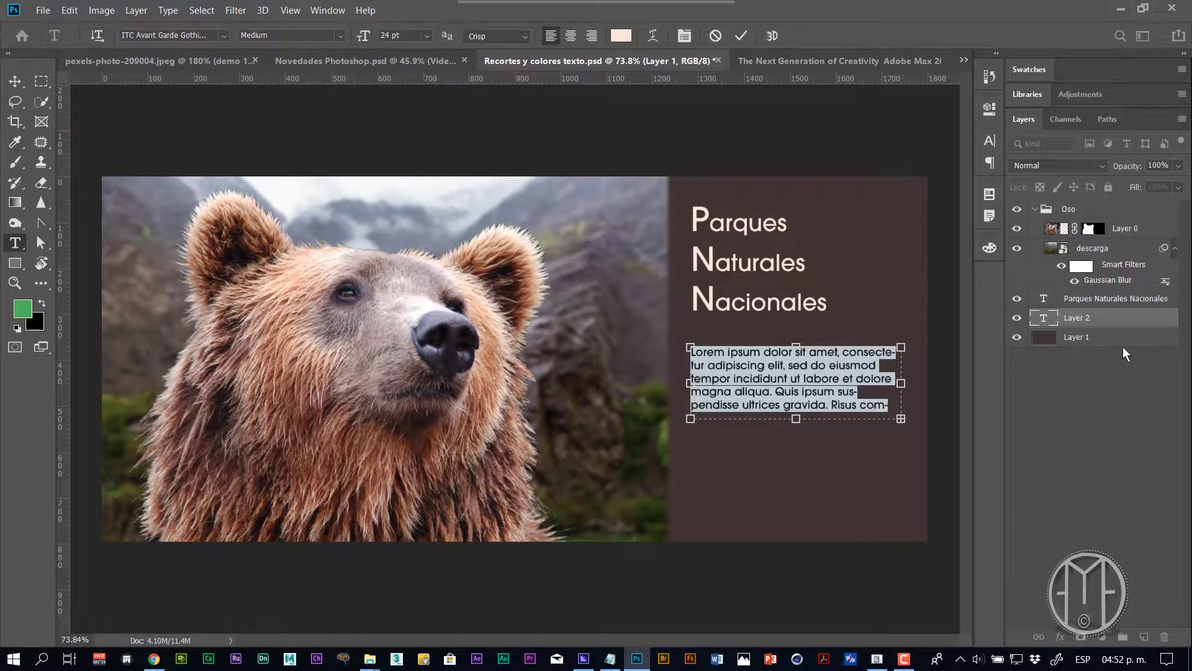
key("ctrl+Return")
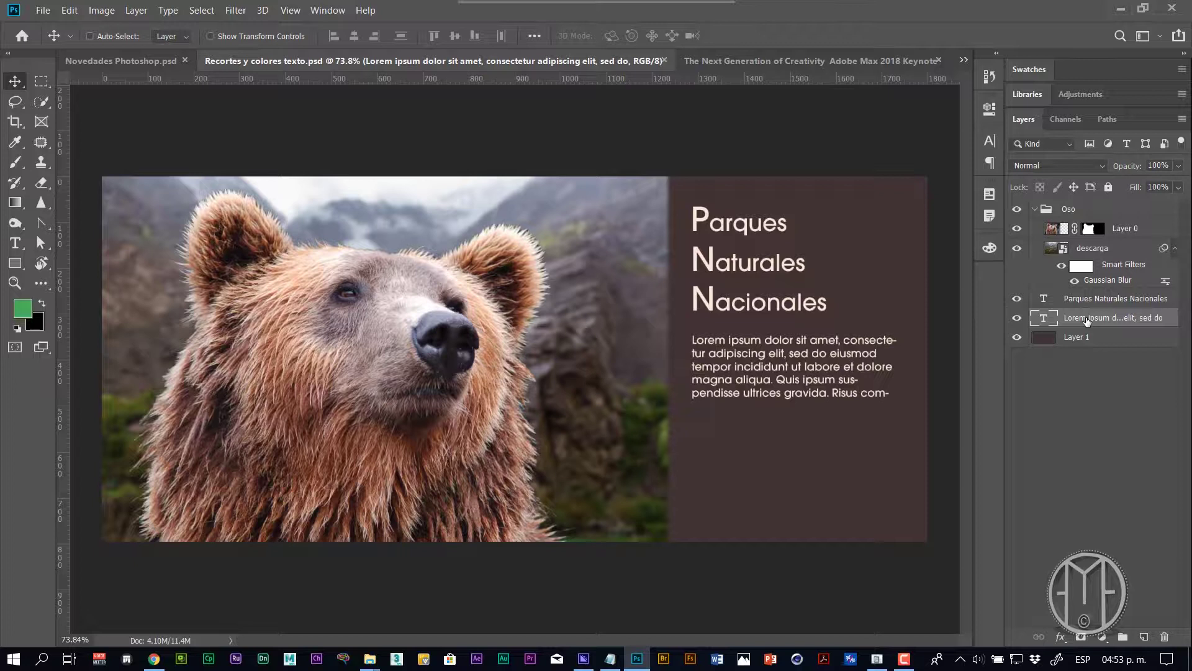
- Duplicate the paragraph layer and move the copy below the original
key("ctrl+j")
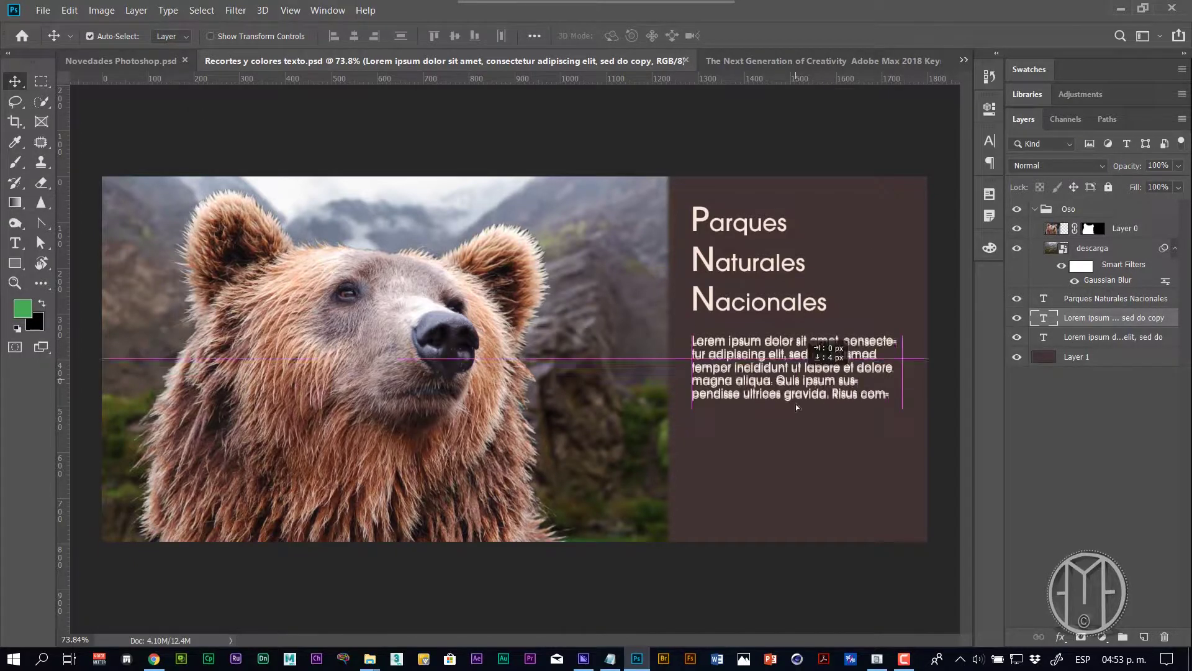
left_click_drag(797, 397, 798, 460)
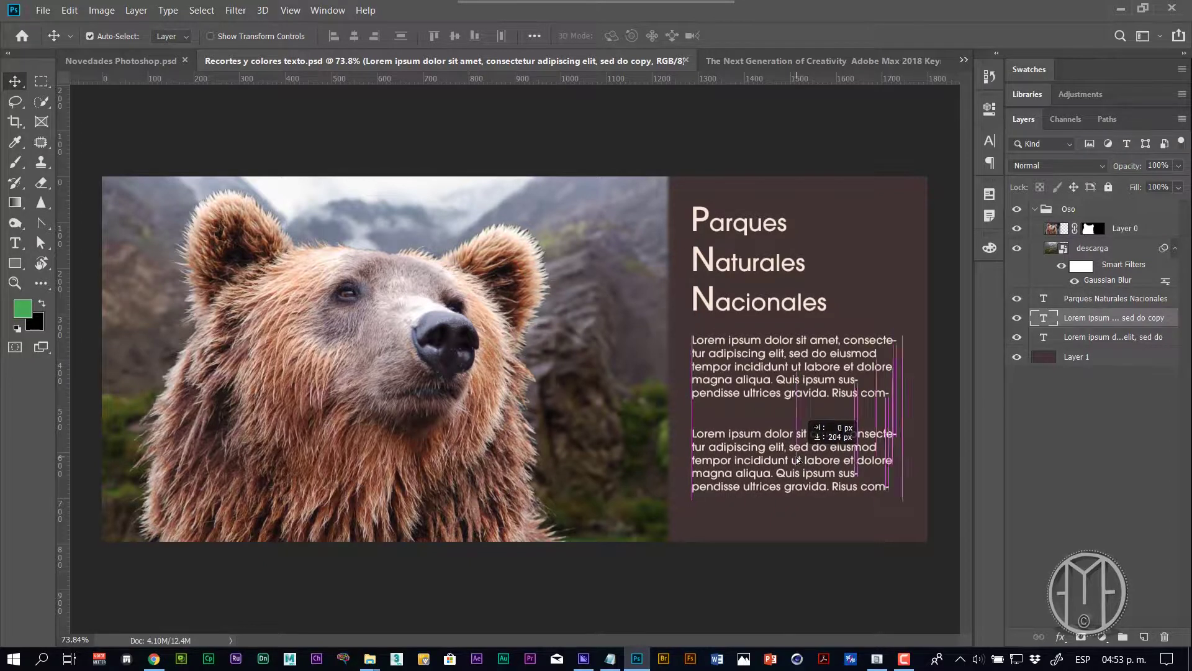
left_click_drag(798, 459, 796, 460)
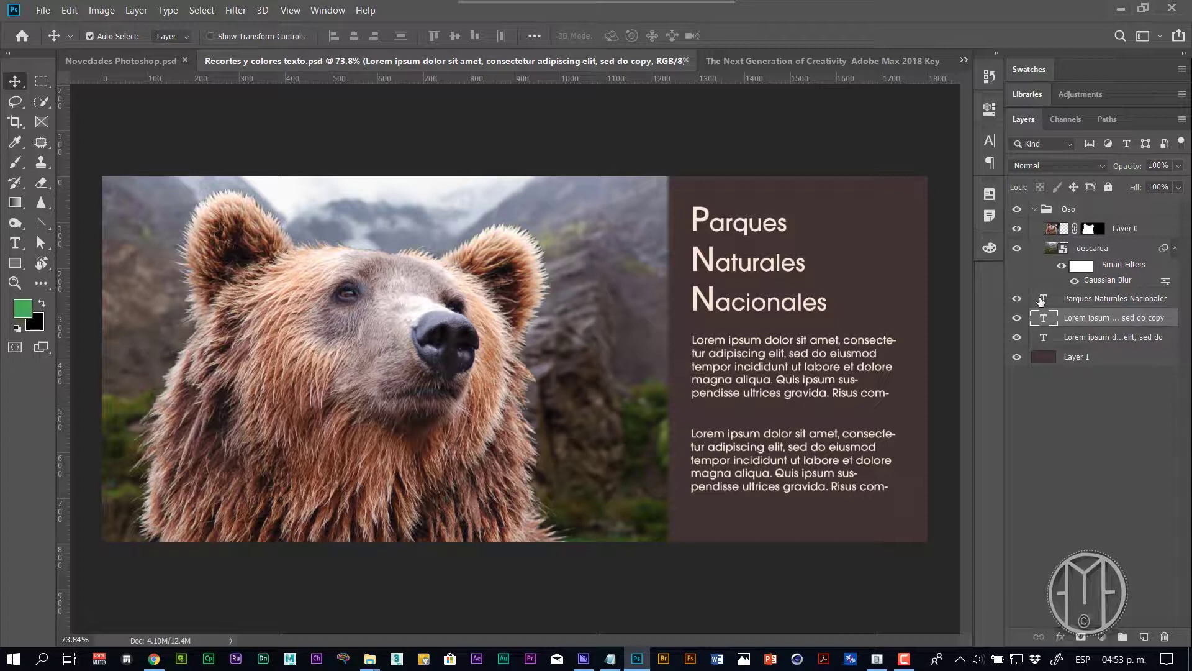
- Recolour the title orange from the colour picker
double_click(1042, 298)
key("ctrl+minus")
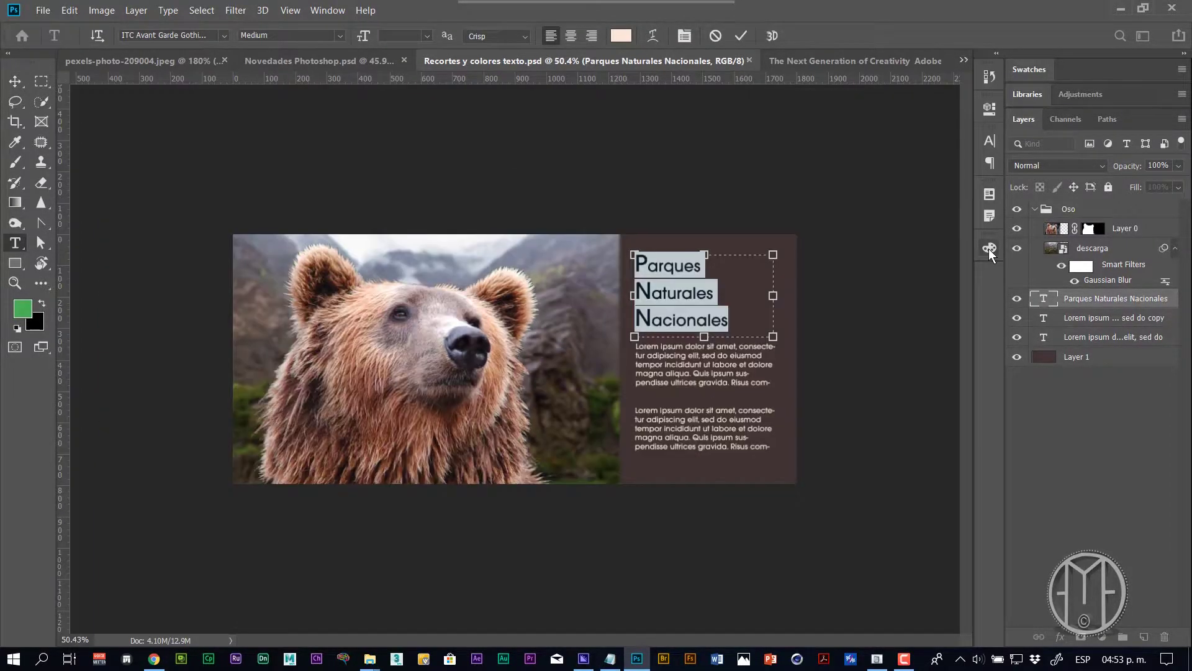
left_click(989, 248)
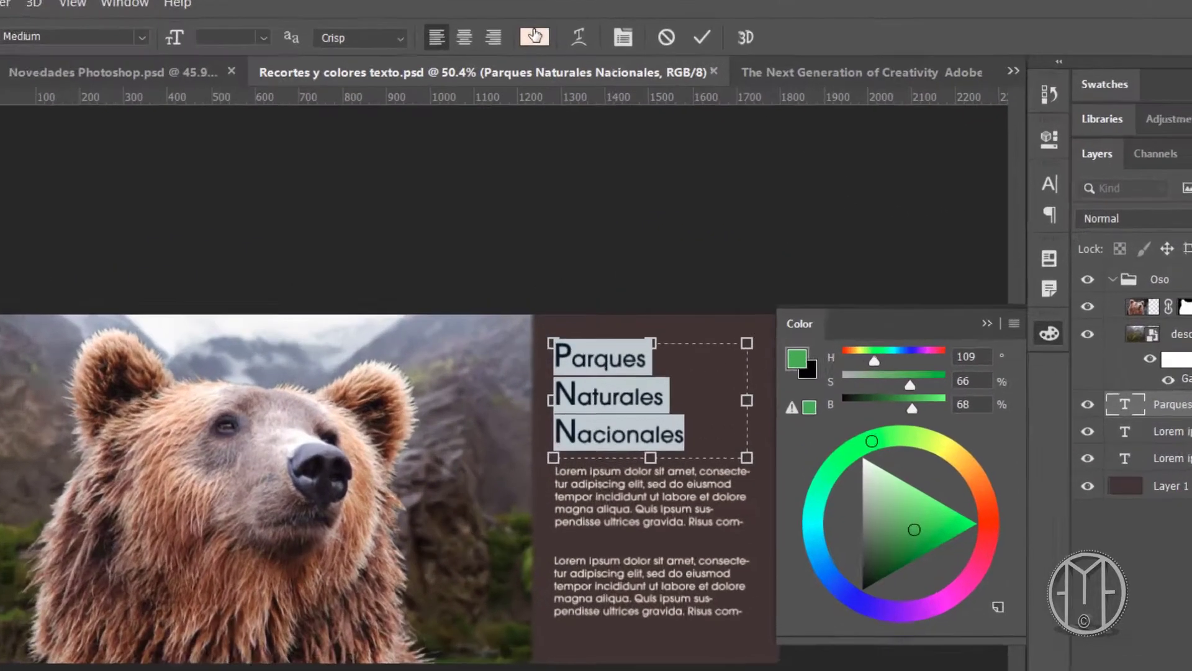
left_click(621, 36)
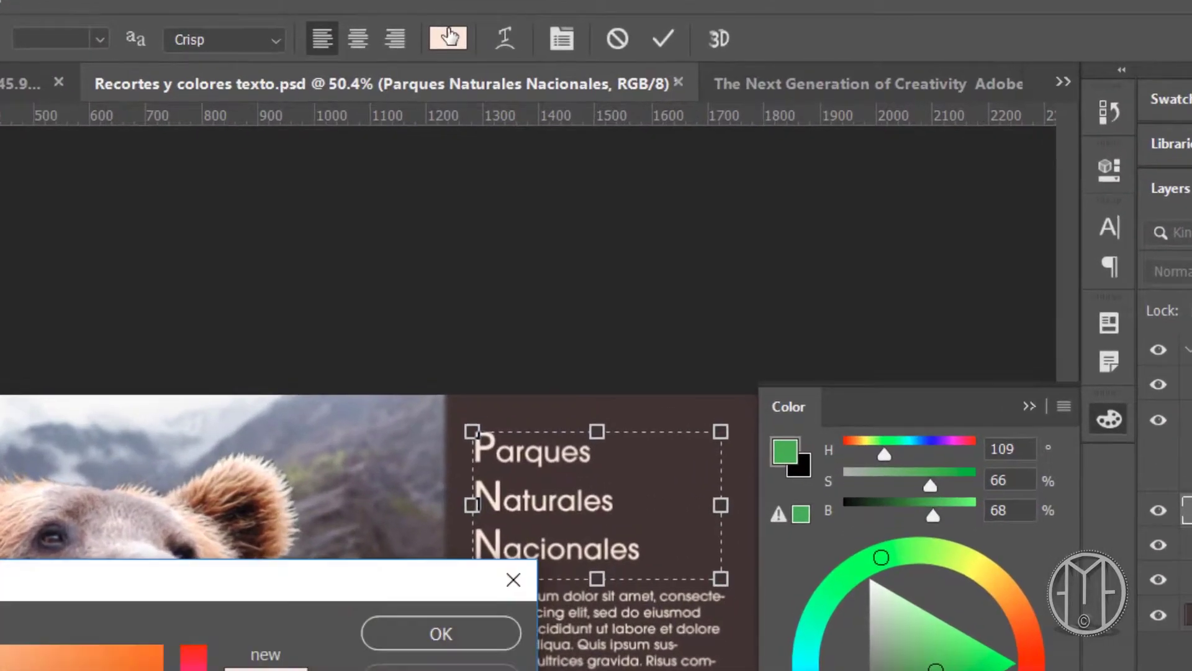
left_click(445, 626)
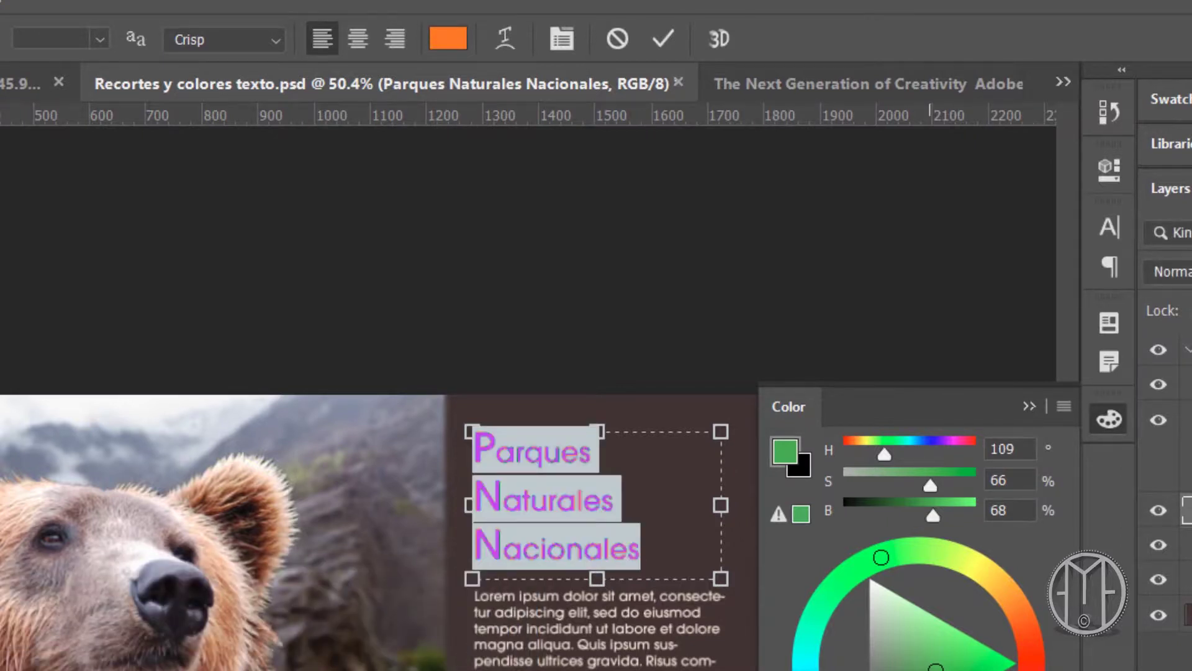
key("ctrl+Return")
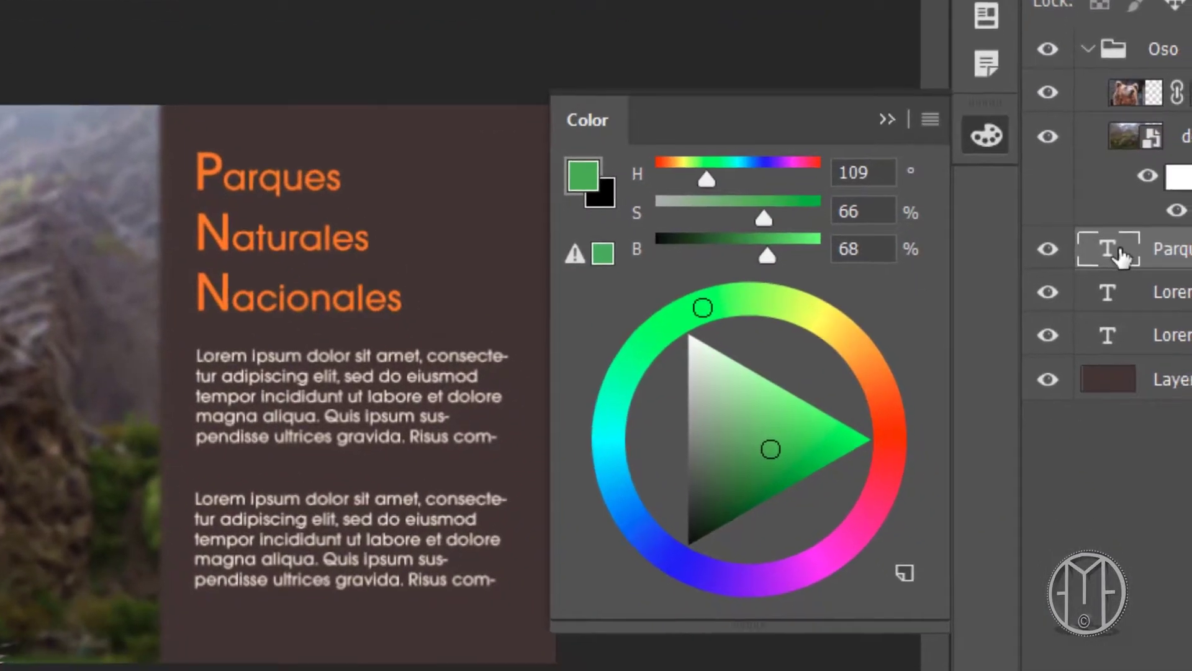
- Try a lighter blue, then a darker red, as the title colour
double_click(1178, 437)
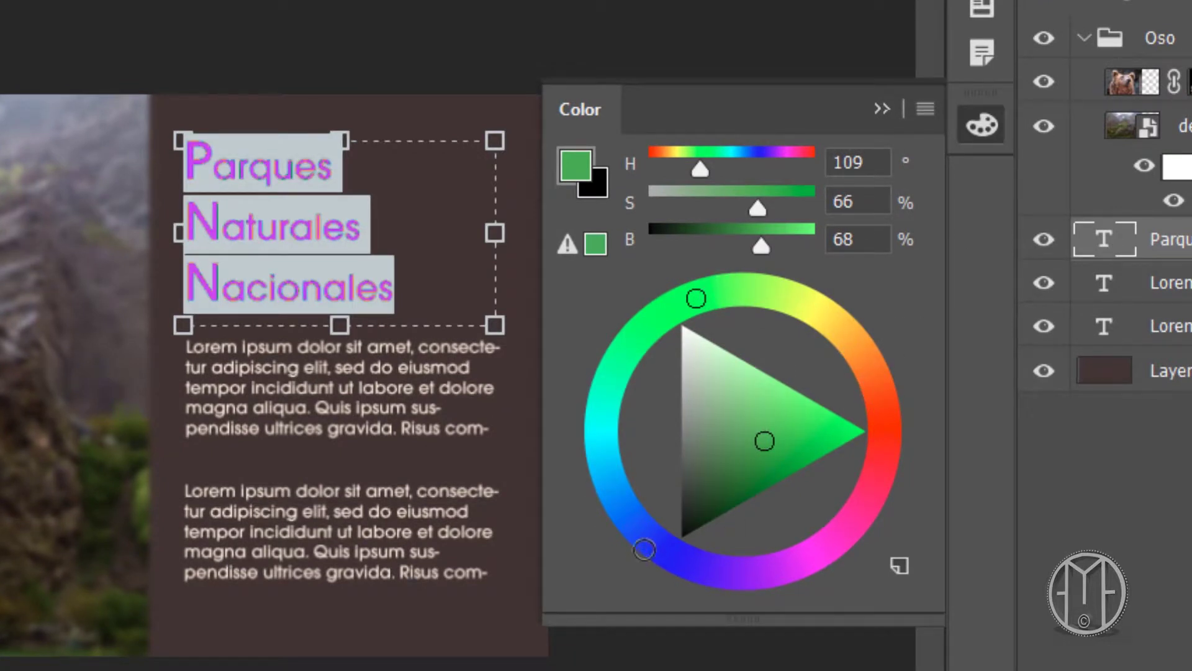
left_click_drag(641, 546, 634, 520)
left_click_drag(758, 405, 760, 392)
key("ctrl+Return")
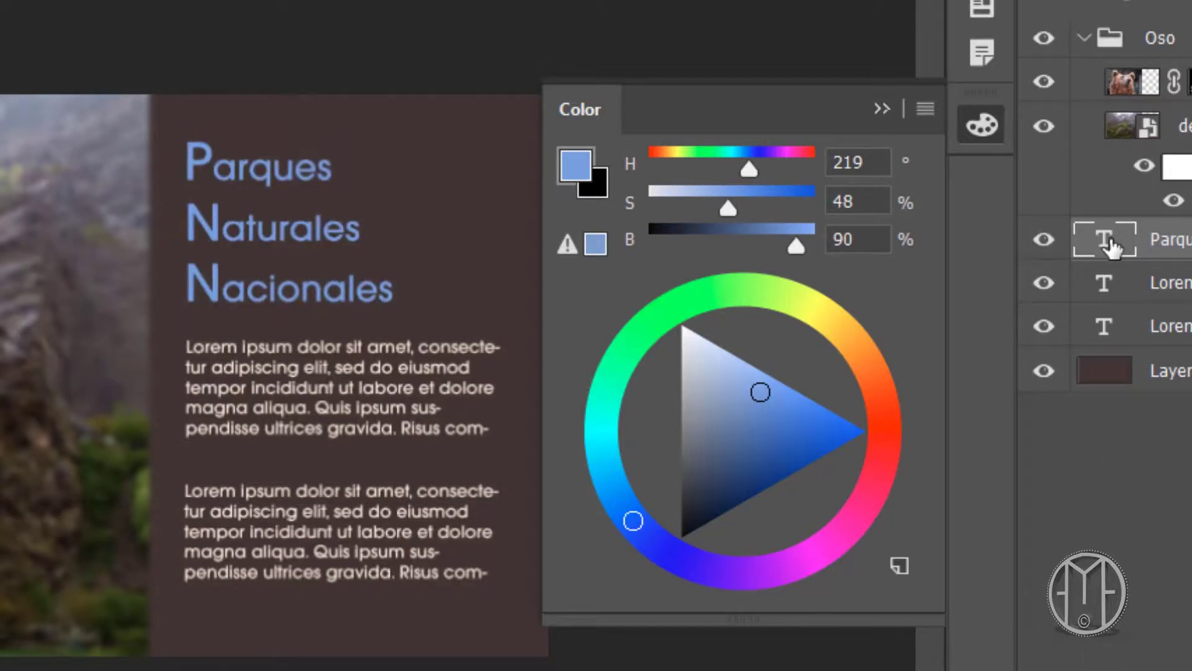
double_click(1104, 239)
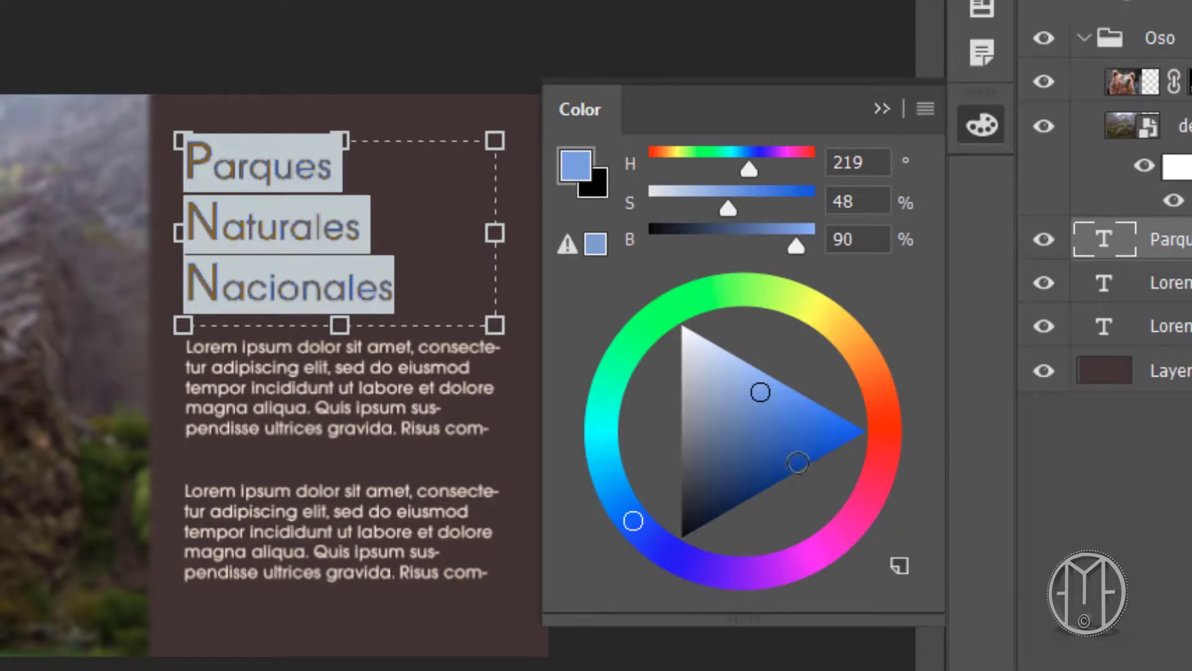
left_click(884, 412)
left_click_drag(759, 421, 762, 431)
key("ctrl+Return")
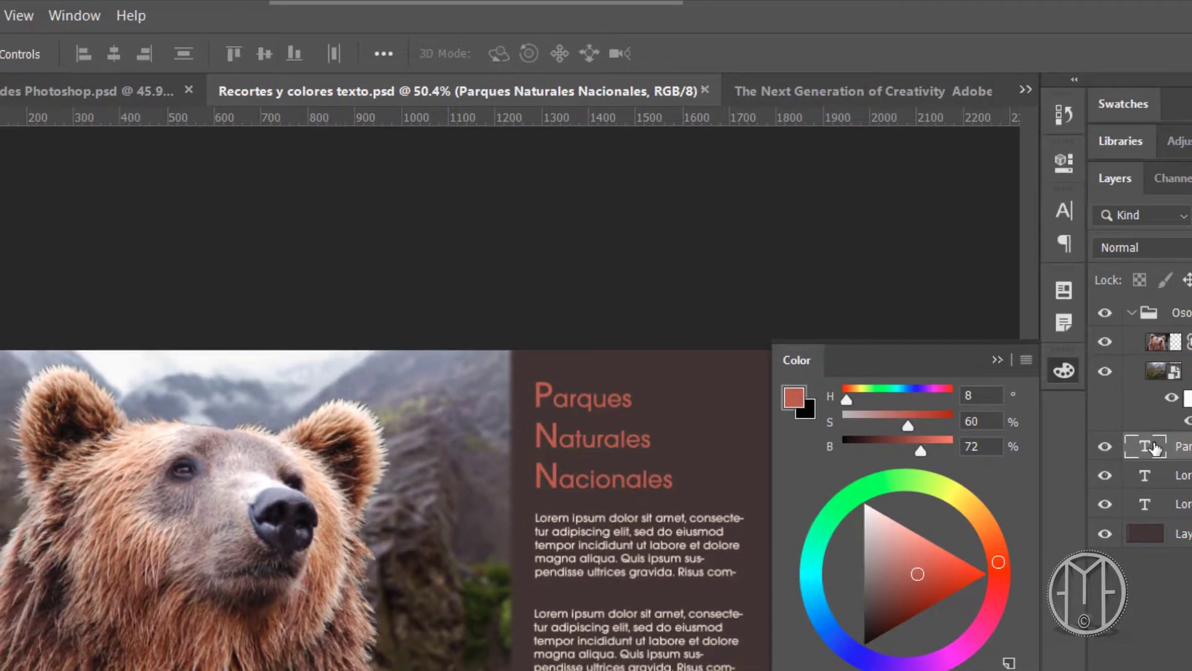
- Sample the bear's fur in the colour picker for the title colour
double_click(1157, 438)
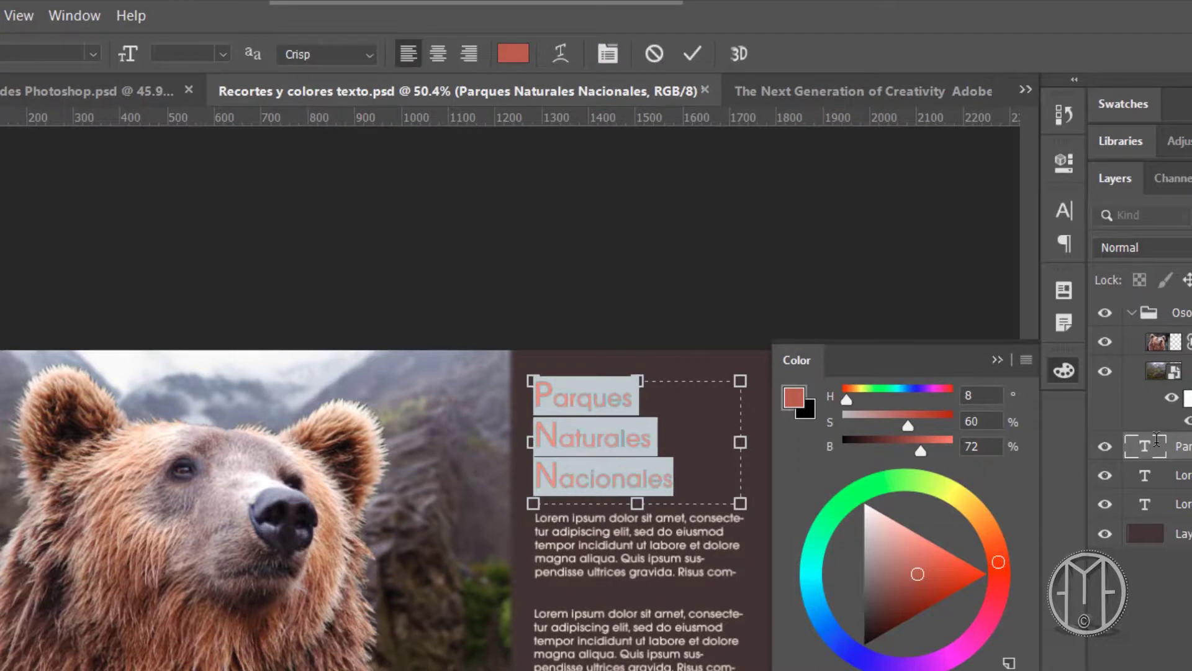
left_click(512, 54)
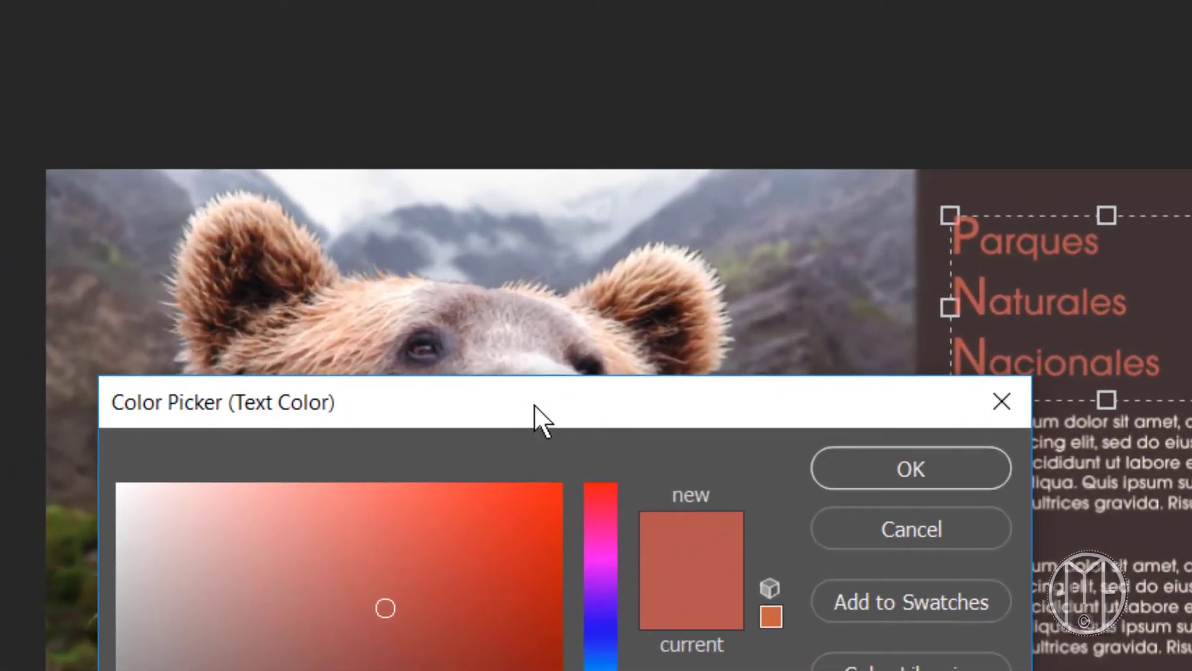
left_click_drag(533, 413, 1045, 568)
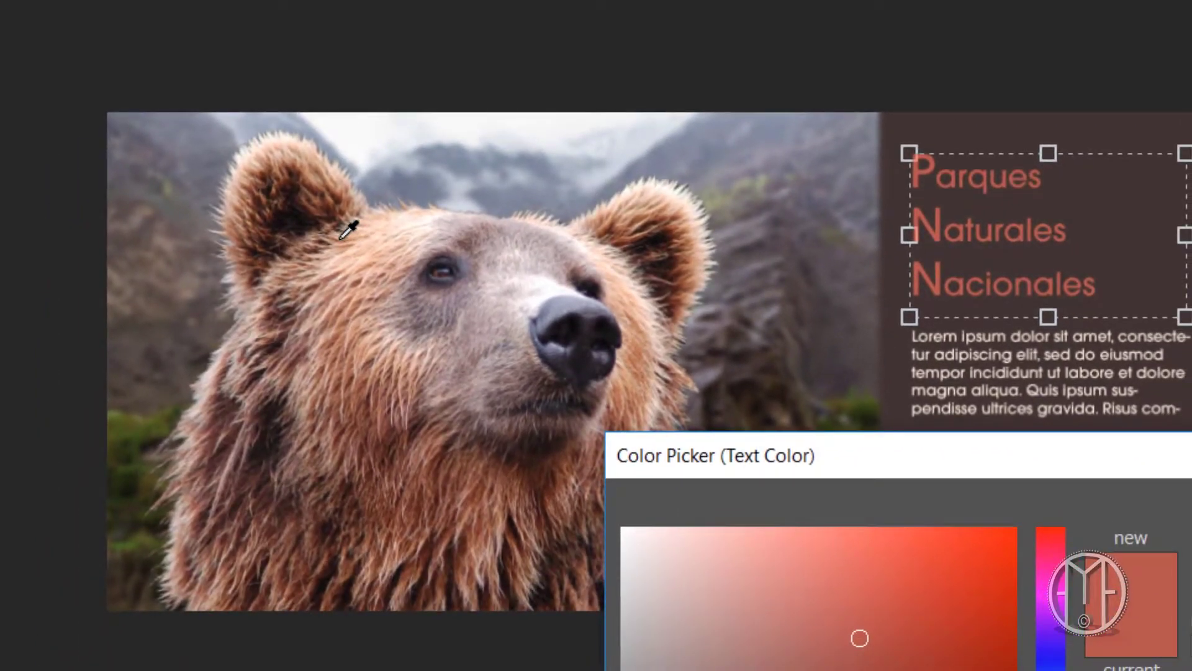
key("Return")
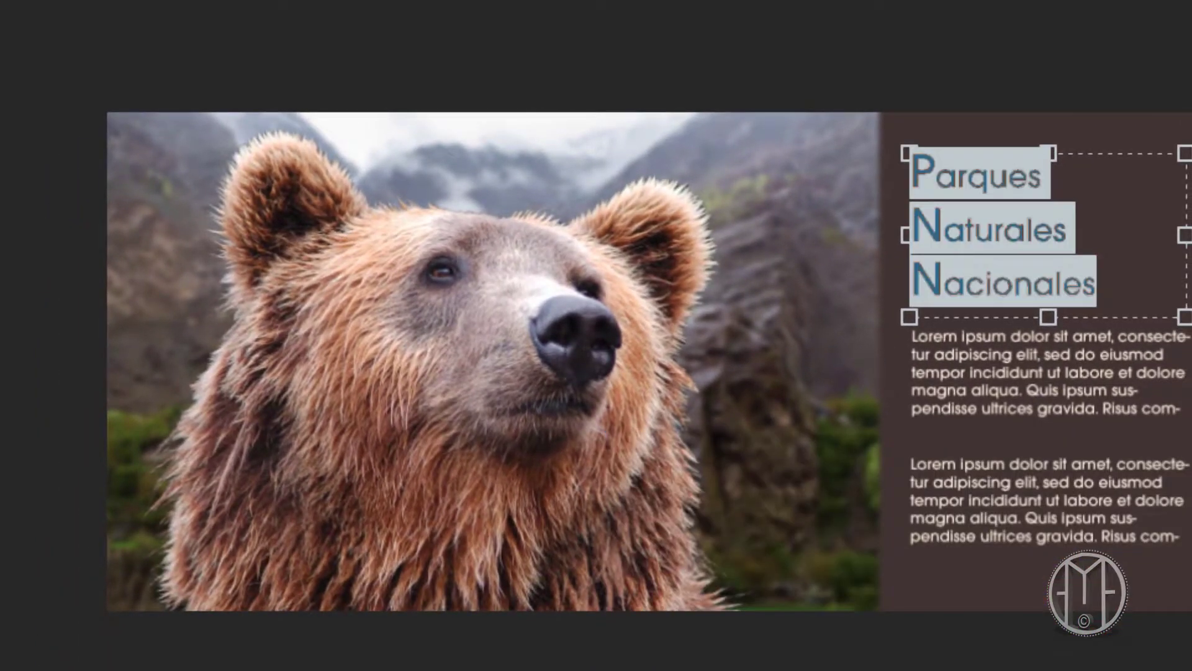
- Commit the fur-coloured title, then undo two title colour changes
key("ctrl+Return")
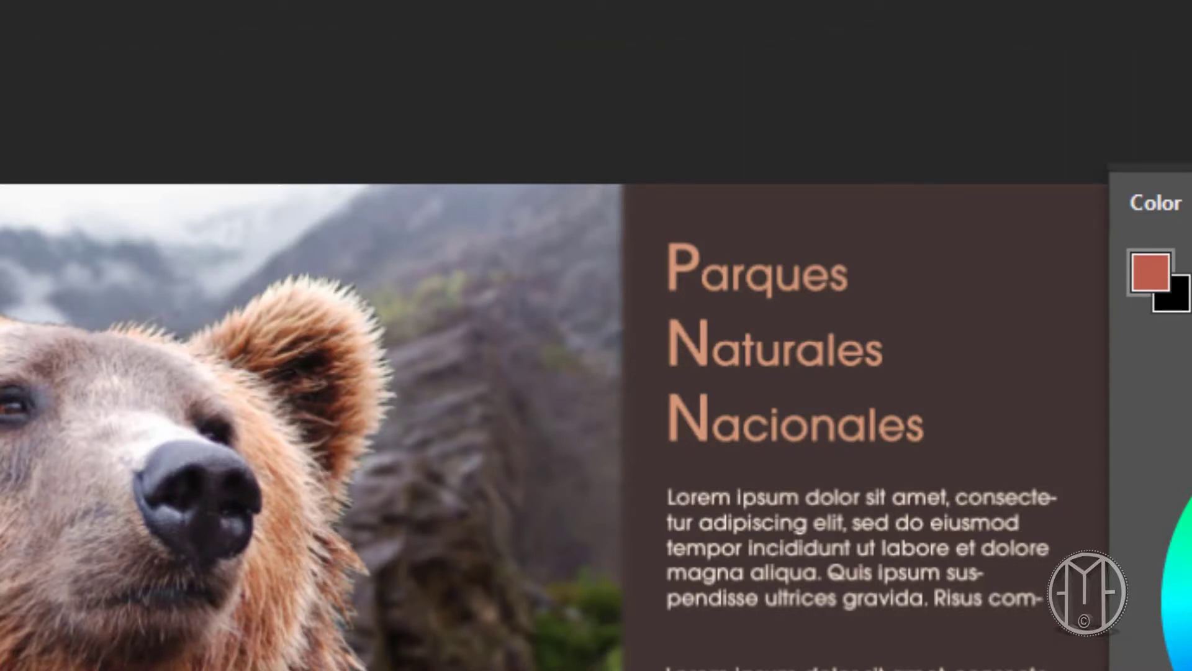
key("ctrl+z")
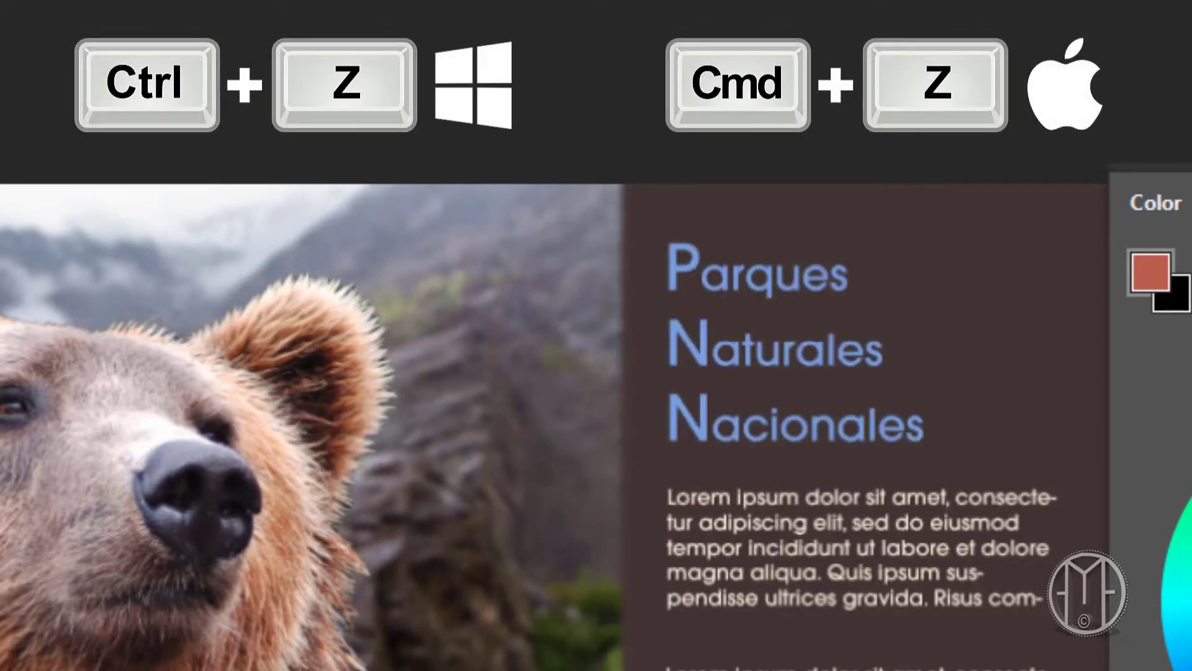
key("ctrl+z")
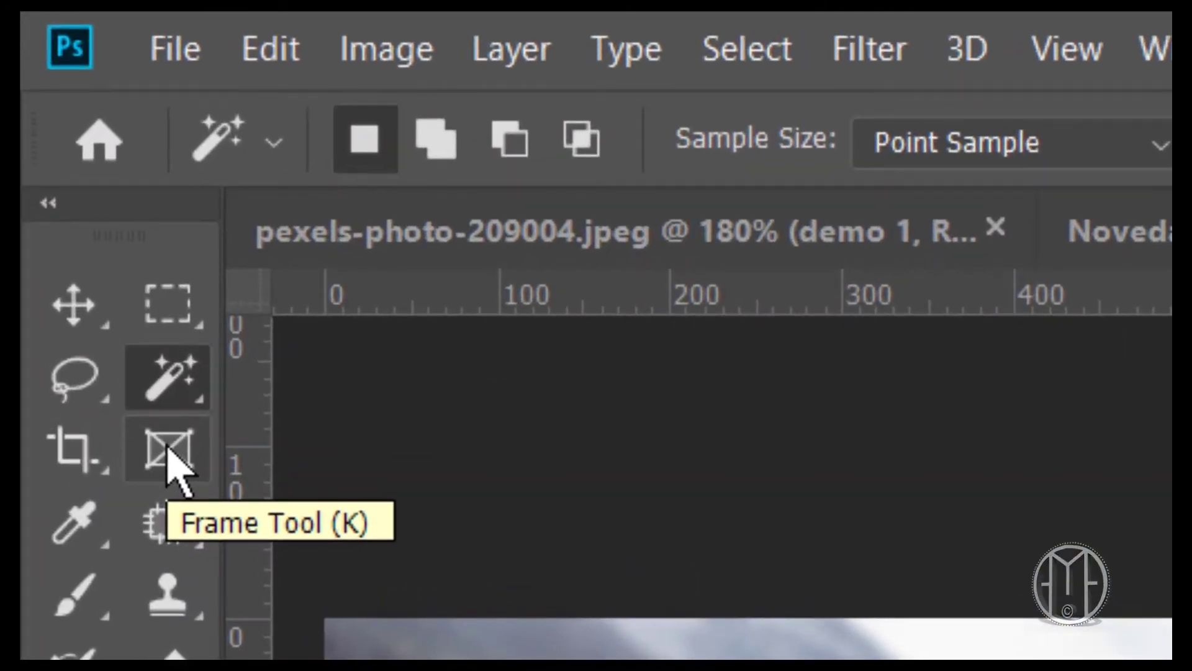
- With the Frame tool, place the cartoon lion face library graphic in the top frame beside the title
left_click(167, 451)
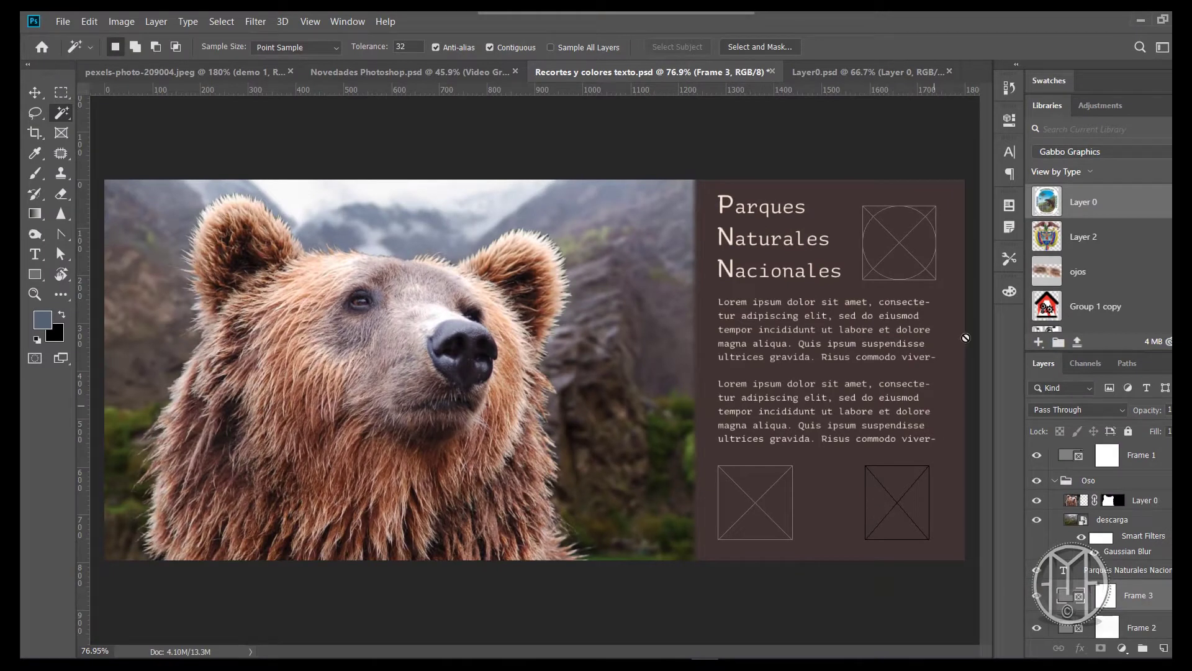
scroll(1099, 261, "up", 10)
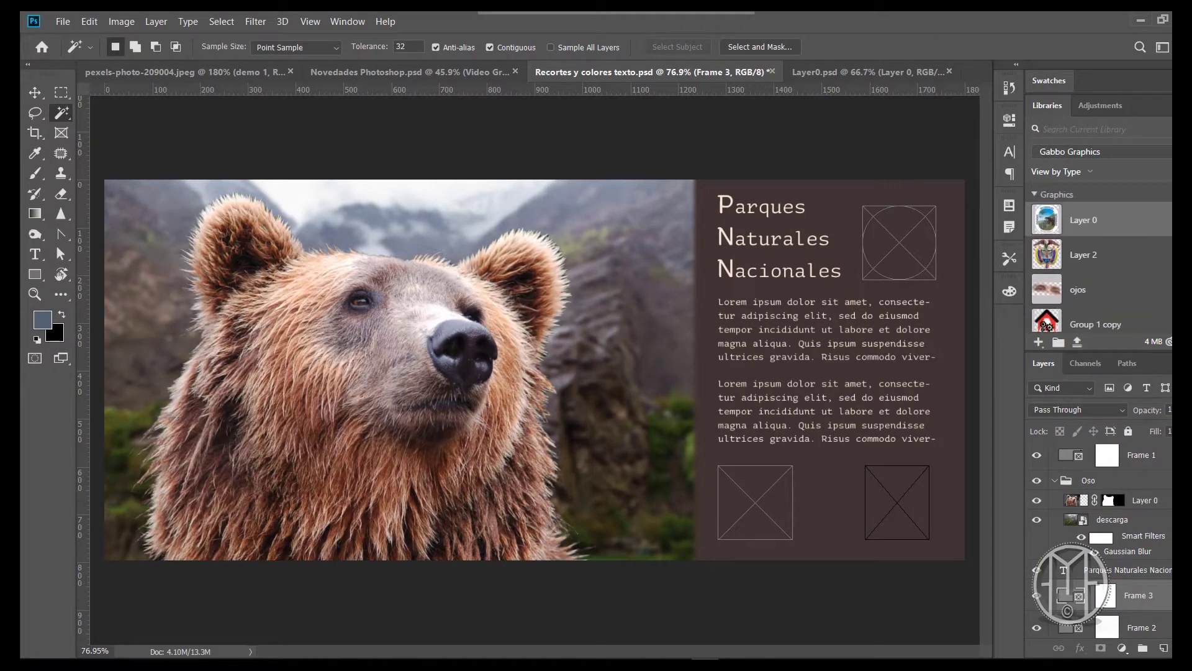
scroll(1099, 261, "down", 5)
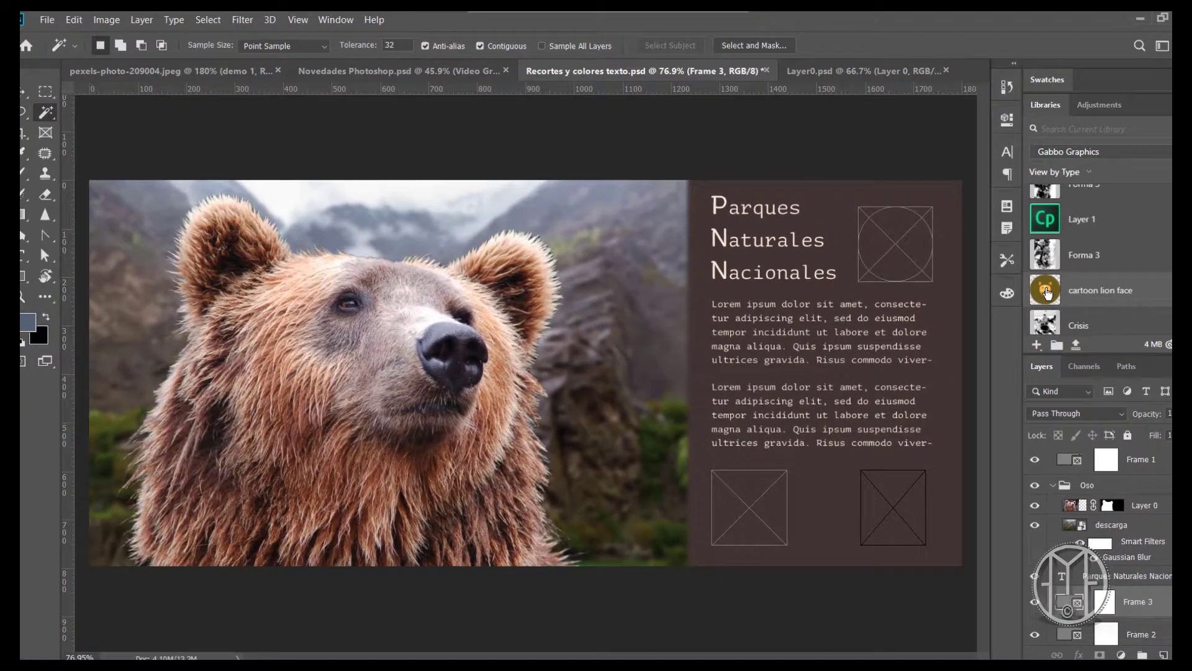
mouse_move(948, 441)
left_mouse_down()
mouse_move(703, 335)
mouse_move(644, 325)
left_mouse_up()
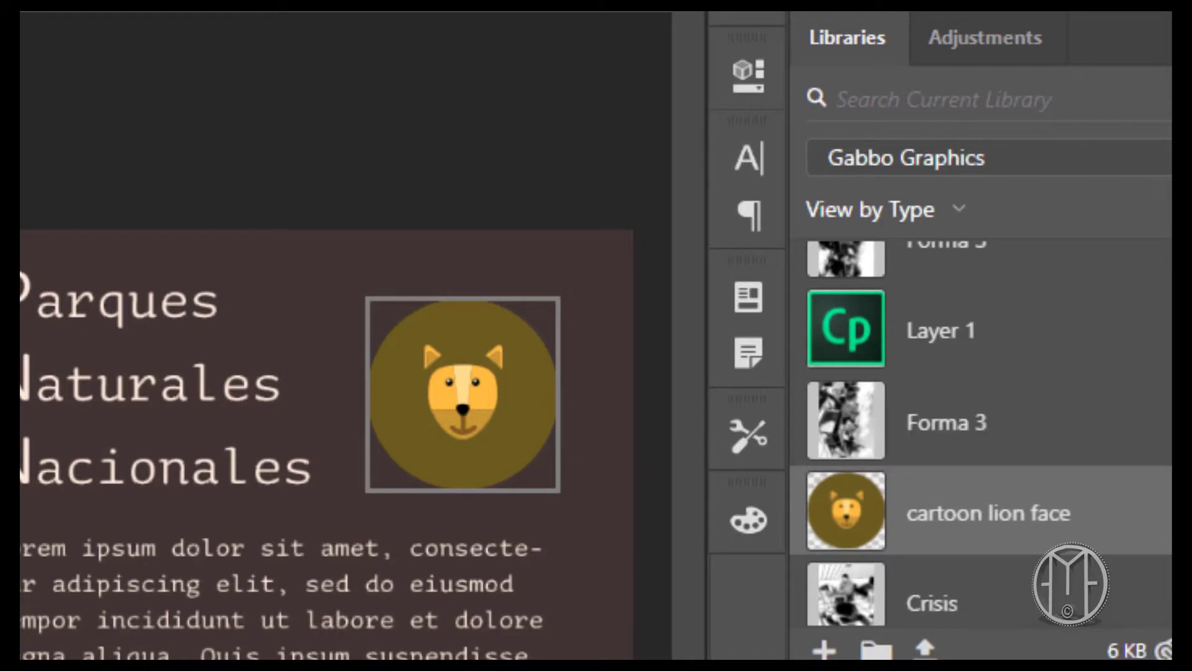
- Place the coat of arms library graphic in the lower-left frame below the paragraphs
scroll(981, 434, "up", 3)
scroll(981, 435, "up", 5)
scroll(981, 435, "up", 5)
scroll(981, 434, "up", 2)
scroll(981, 434, "down", 5)
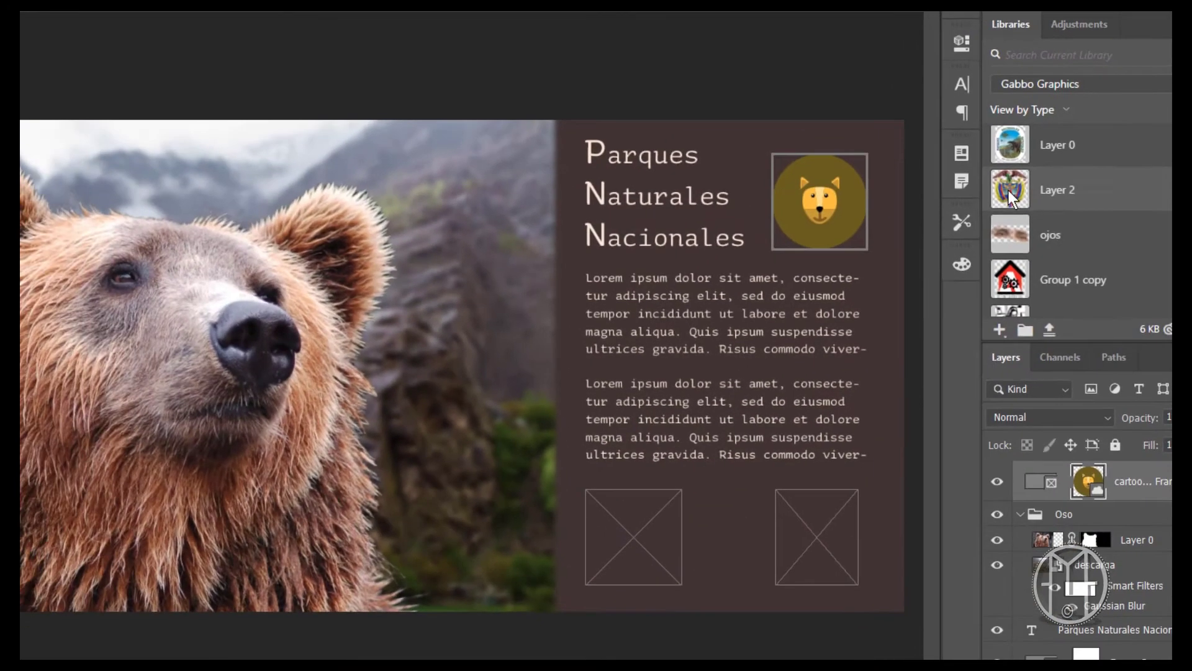
mouse_move(1011, 189)
left_mouse_down()
mouse_move(614, 519)
mouse_move(630, 520)
left_mouse_up()
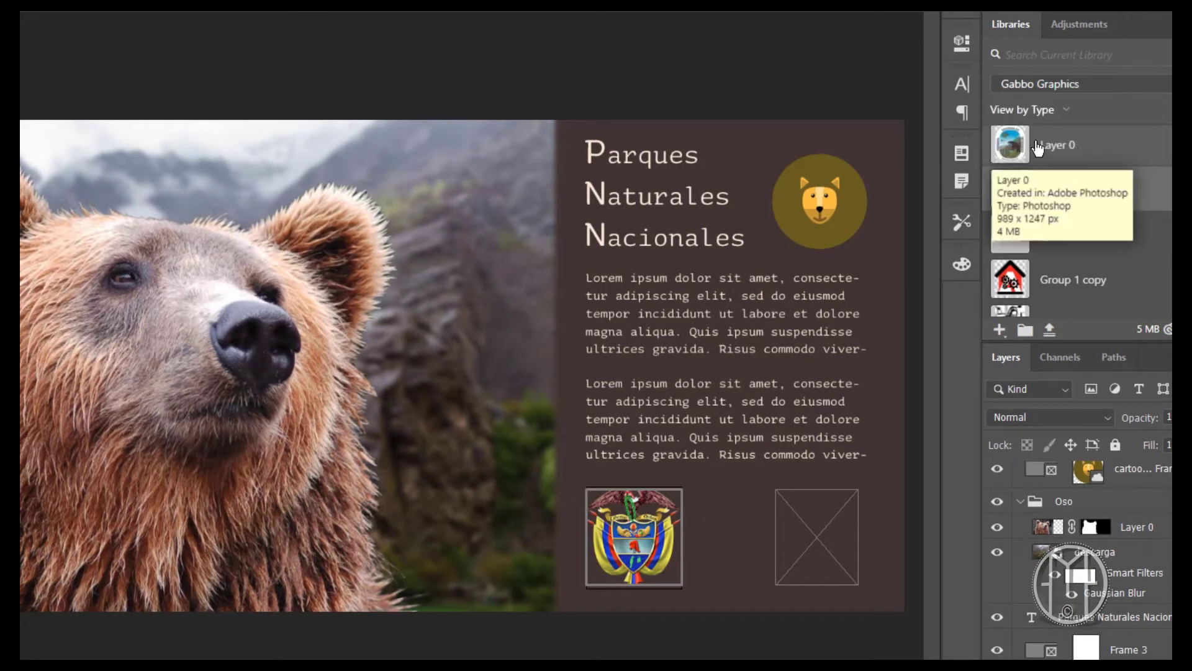
- Place the Parques Nacionales Naturales logo in the lower-right frame, undoing and redoing the placement
mouse_move(1011, 146)
left_mouse_down()
mouse_move(881, 513)
mouse_move(870, 499)
left_mouse_up()
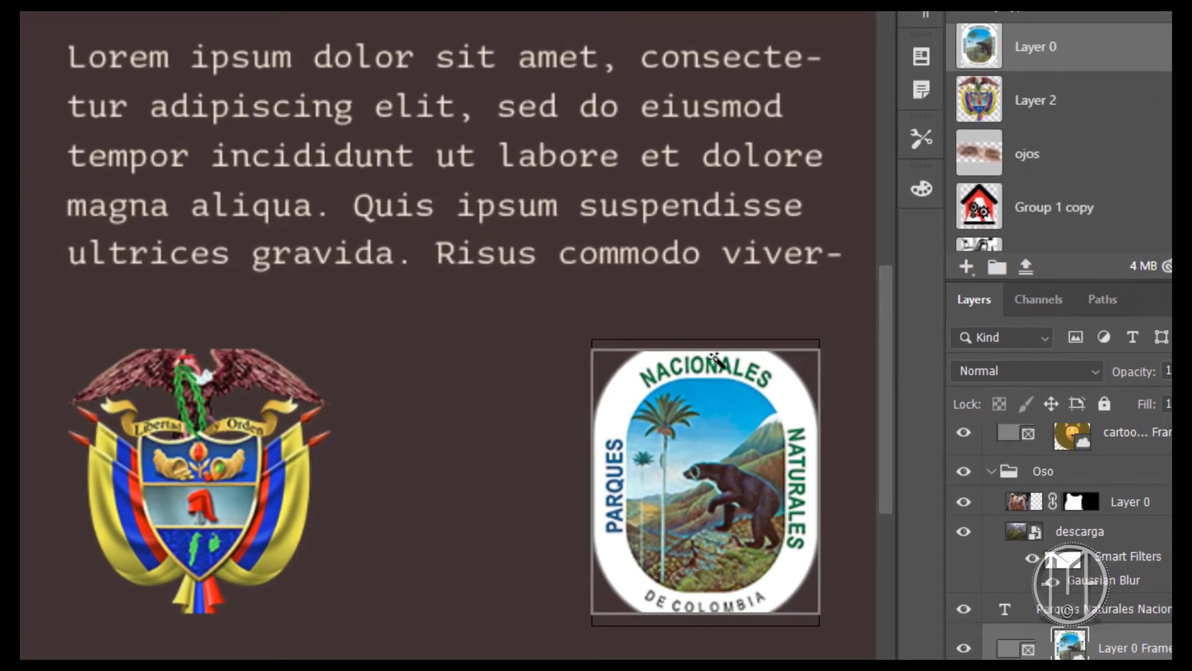
key("ctrl+z")
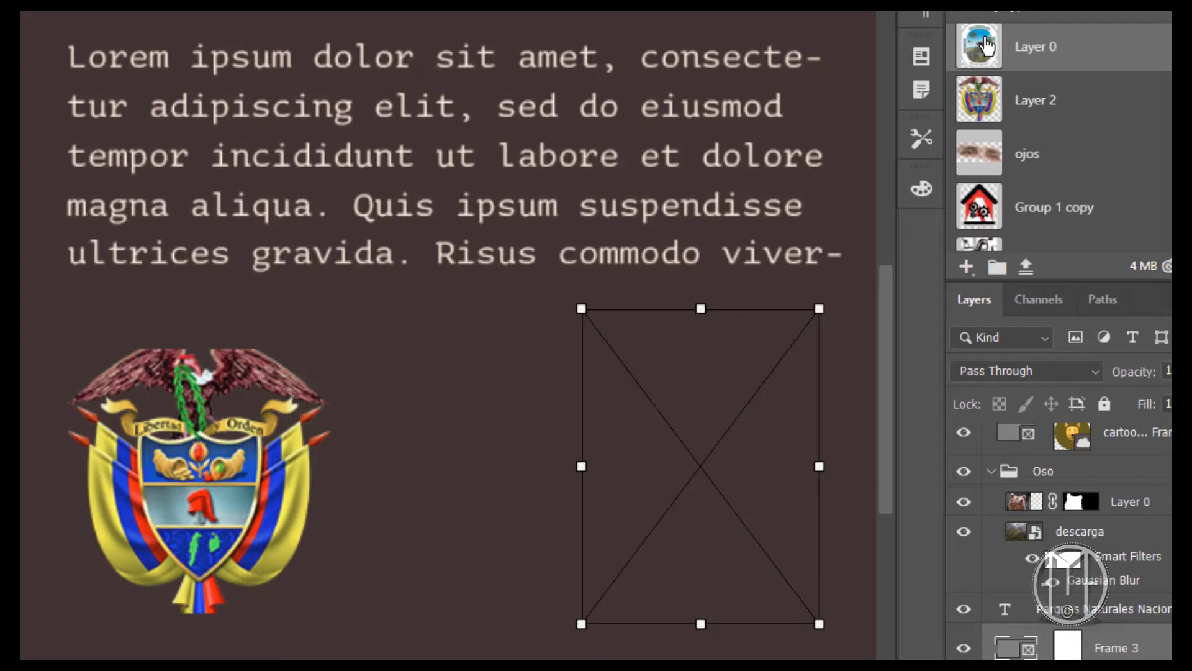
left_click_drag(987, 46, 724, 442)
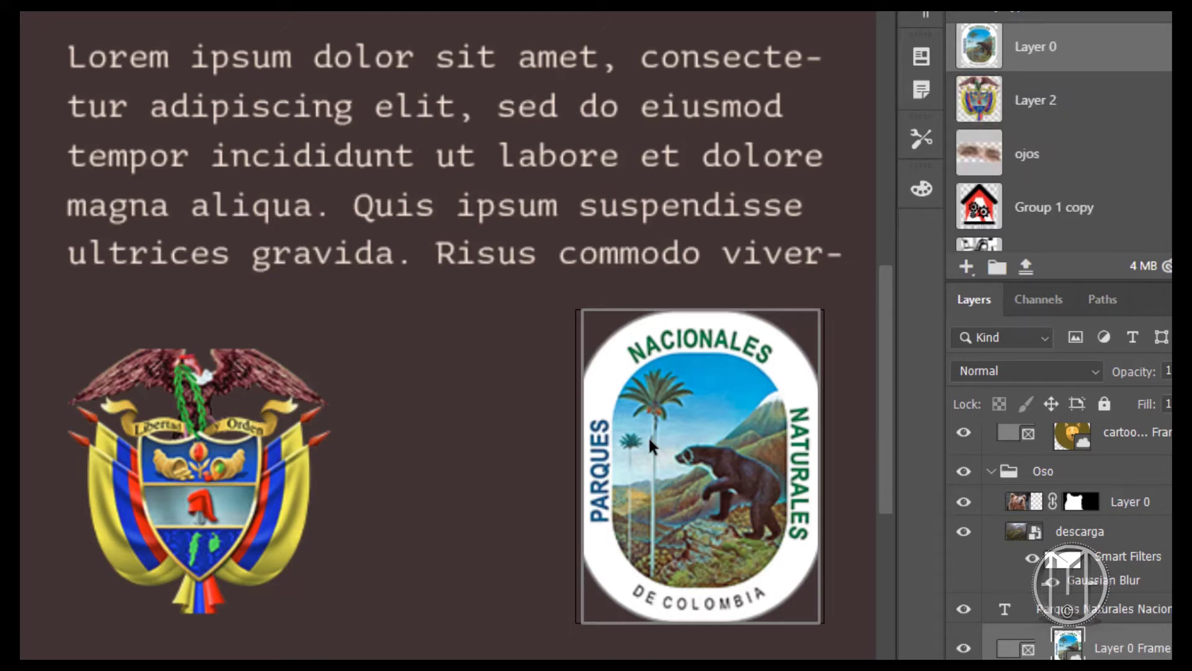
scroll(428, 318, "down", 2)
scroll(425, 317, "down", 2)
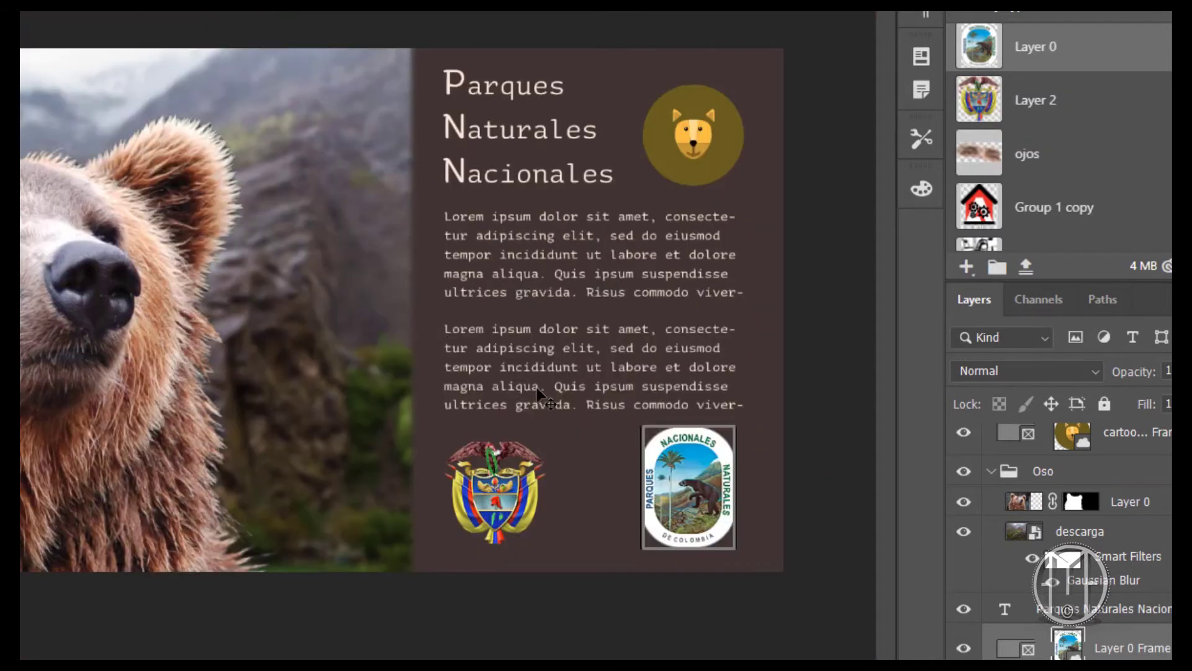